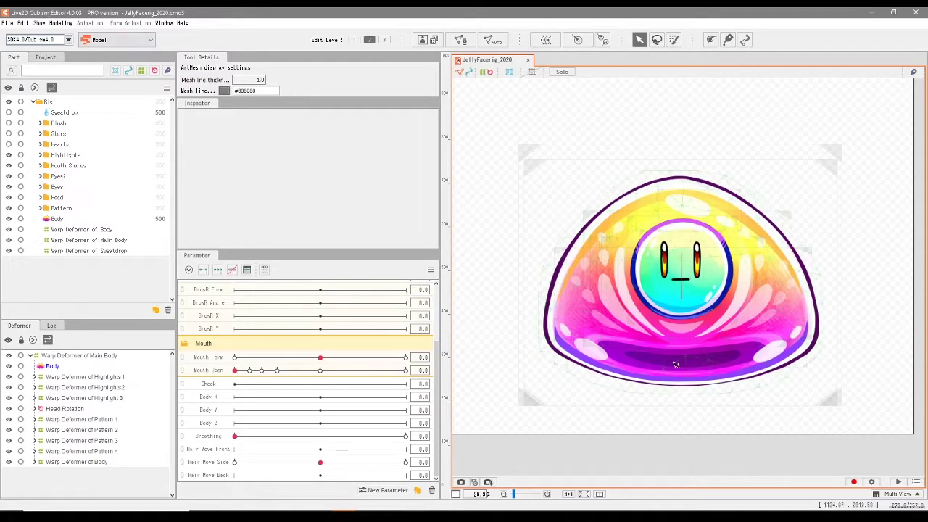
Step: Clear the selection on the jelly model and open the export settings for a runtime moc3 file
{"action": "left_click", "coordinate": [772, 384]}
{"action": "left_click", "coordinate": [516, 346]}
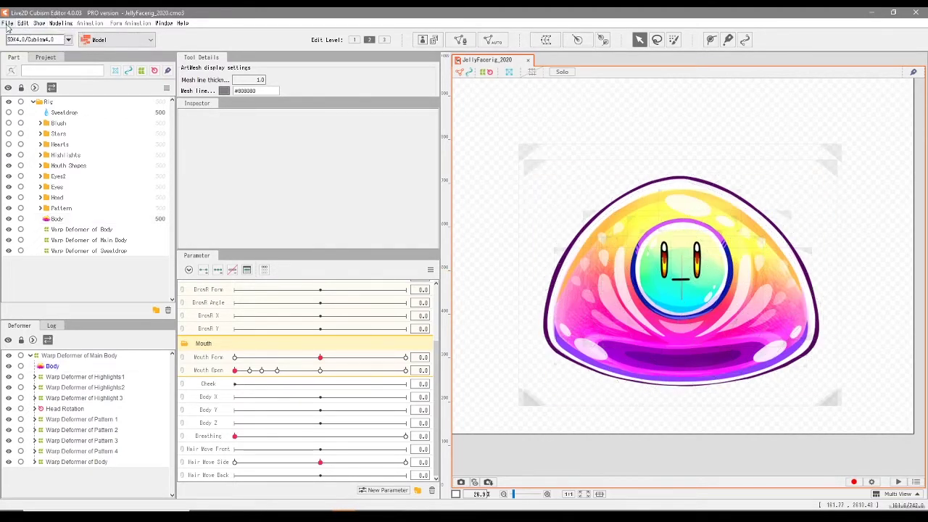
{"action": "left_click", "coordinate": [7, 24]}
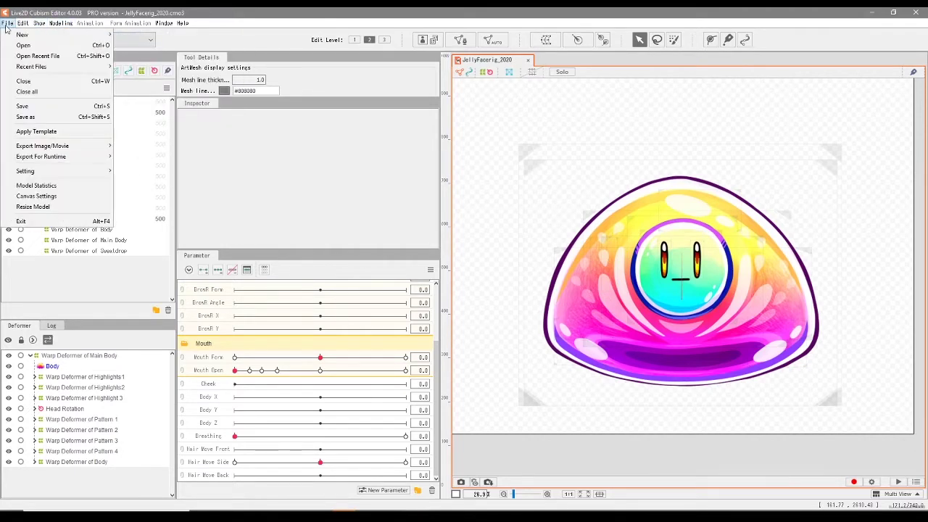
{"action": "mouse_move", "coordinate": [74, 164]}
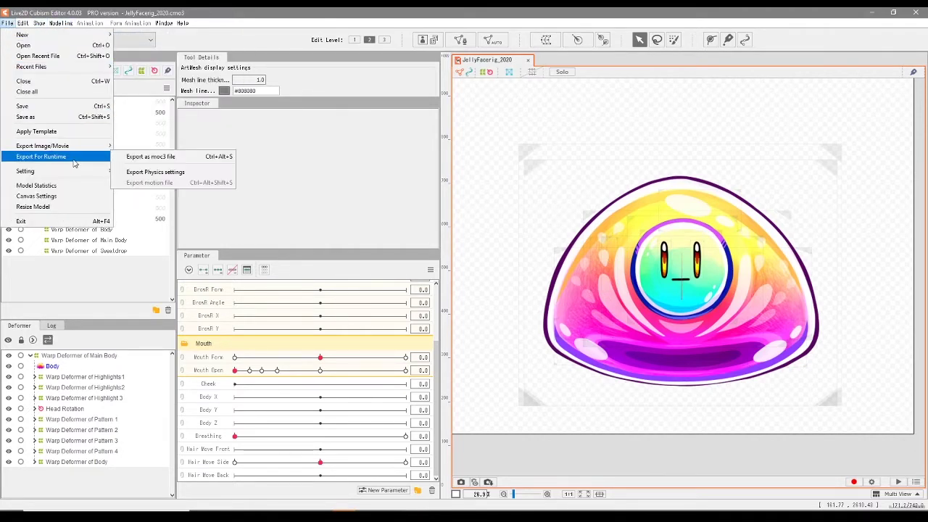
{"action": "left_click", "coordinate": [172, 163]}
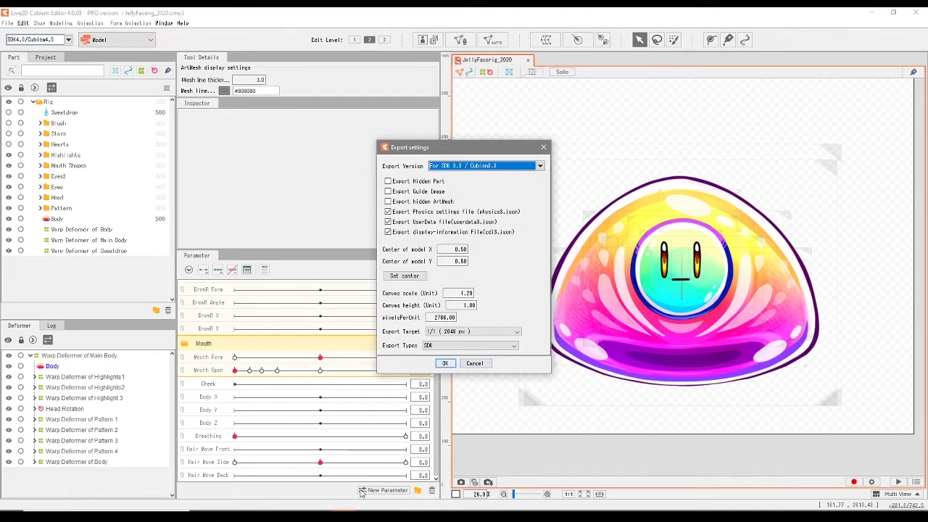
Step: Switch to File Explorer and create a folder named JellyFacerig in the personal work folder on drive E:
{"action": "key", "text": "alt+Tab"}
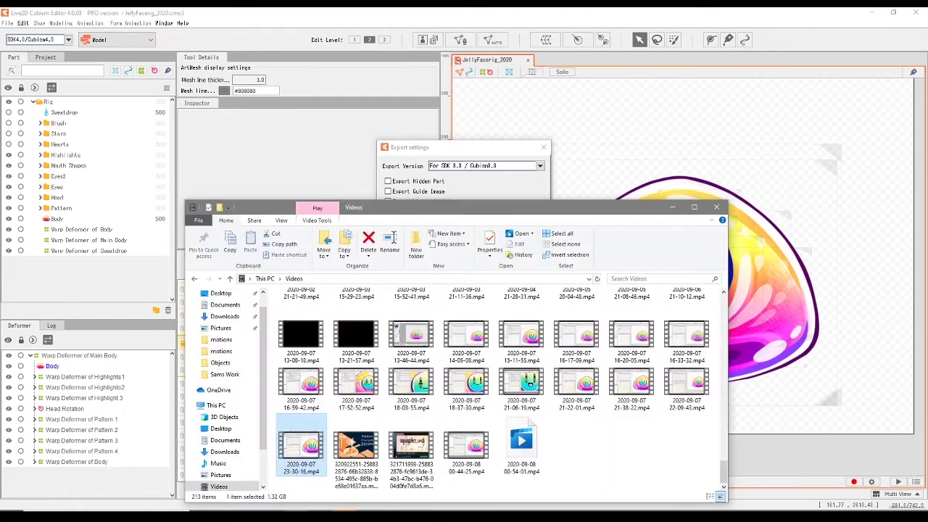
{"action": "left_click", "coordinate": [240, 464]}
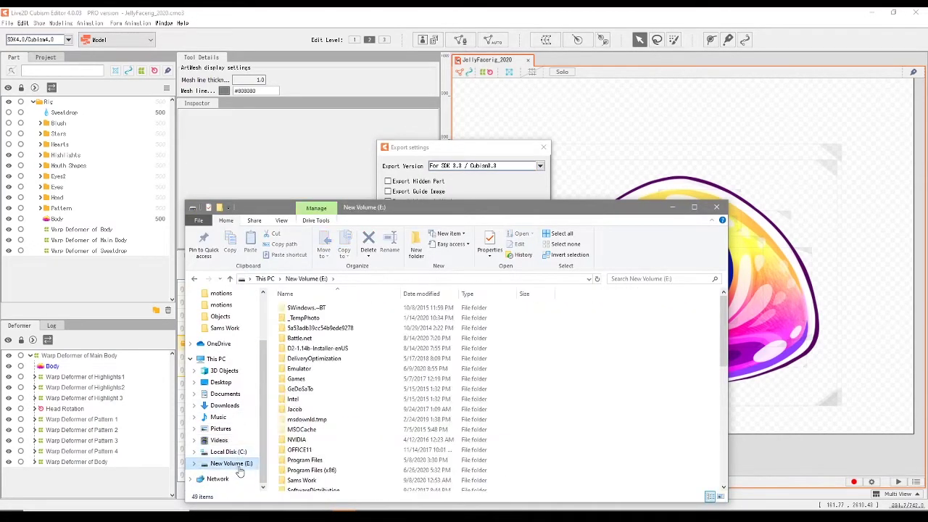
{"action": "scroll", "coordinate": [319, 442], "scroll_direction": "down", "scroll_amount": 4}
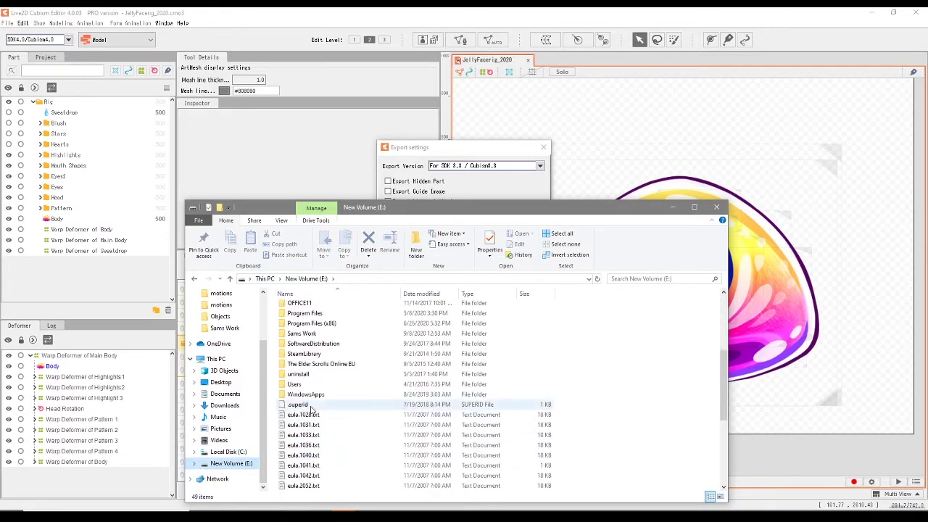
{"action": "double_click", "coordinate": [301, 355]}
{"action": "scroll", "coordinate": [406, 406], "scroll_direction": "down", "scroll_amount": 5}
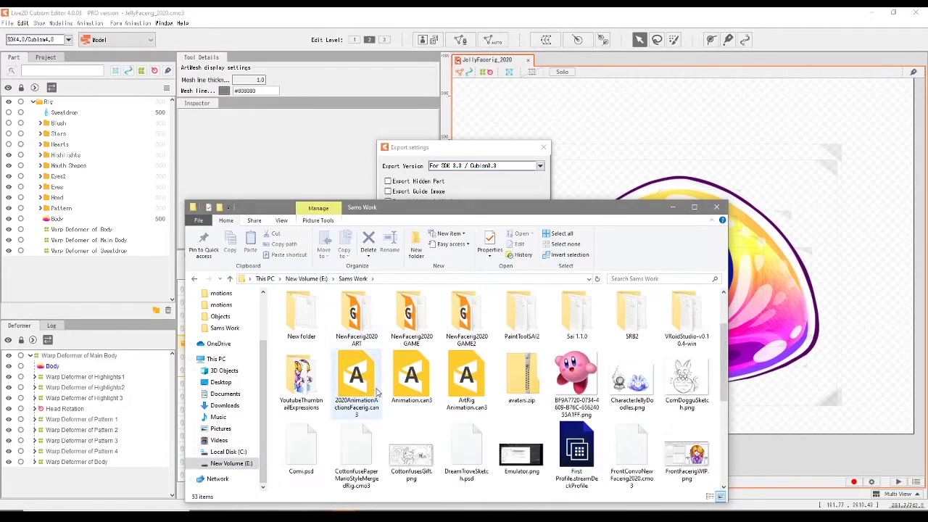
{"action": "right_click", "coordinate": [605, 305]}
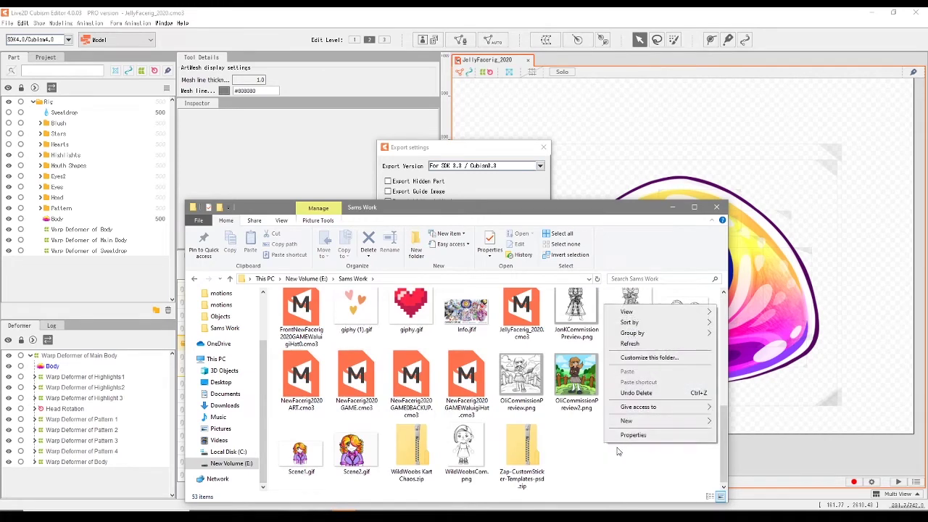
{"action": "mouse_move", "coordinate": [635, 426]}
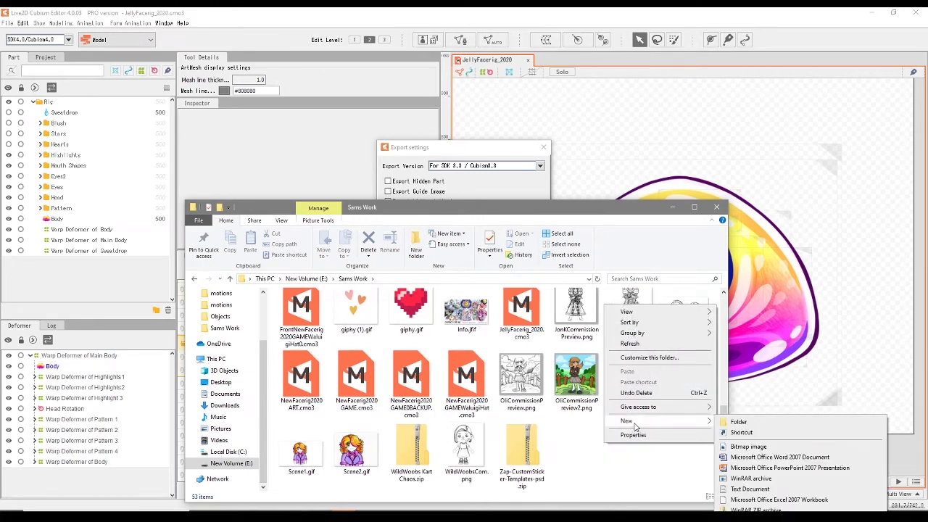
{"action": "left_click", "coordinate": [736, 422]}
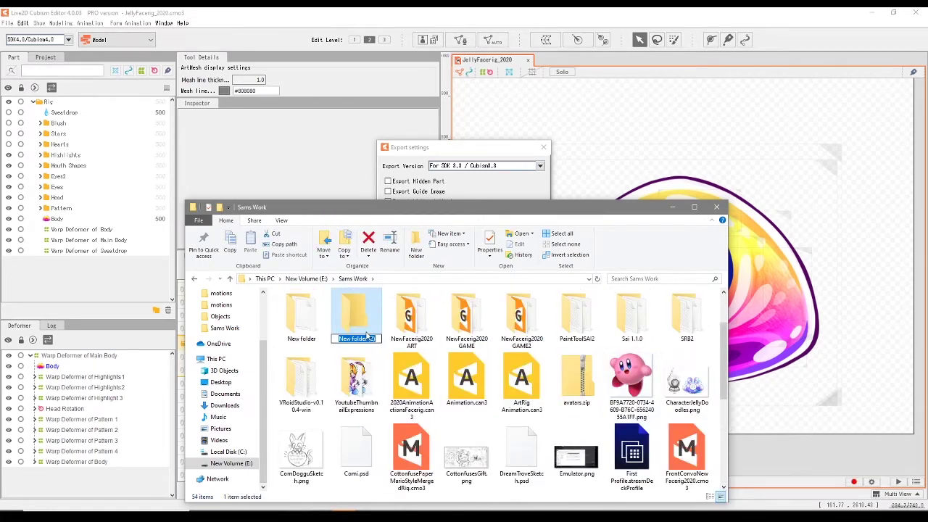
{"action": "type", "text": "JellyFacerig"}
{"action": "key", "text": "Return"}
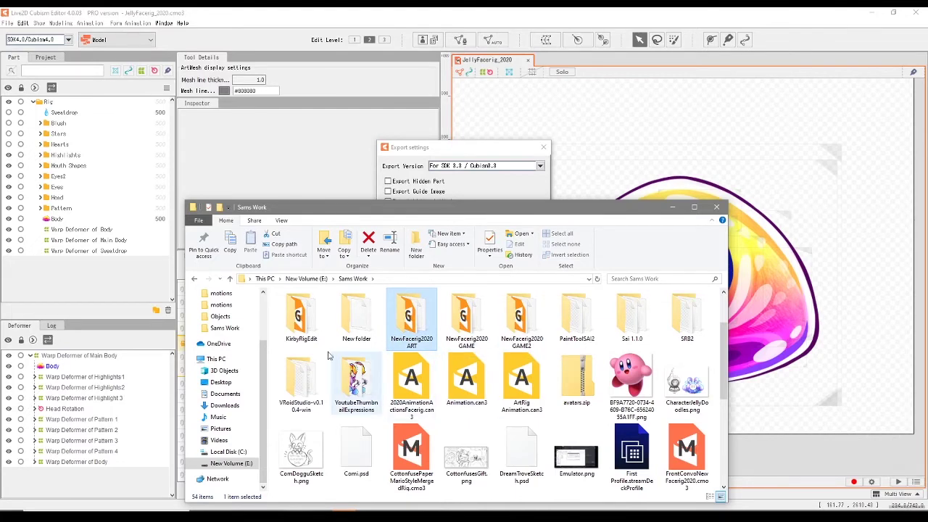
Step: Back in Live2D Cubism Editor, accept the export settings and save JellyFacerig_2020.moc3 into the JellyFacerig folder
{"action": "key", "text": "alt+Tab"}
{"action": "left_click", "coordinate": [443, 363]}
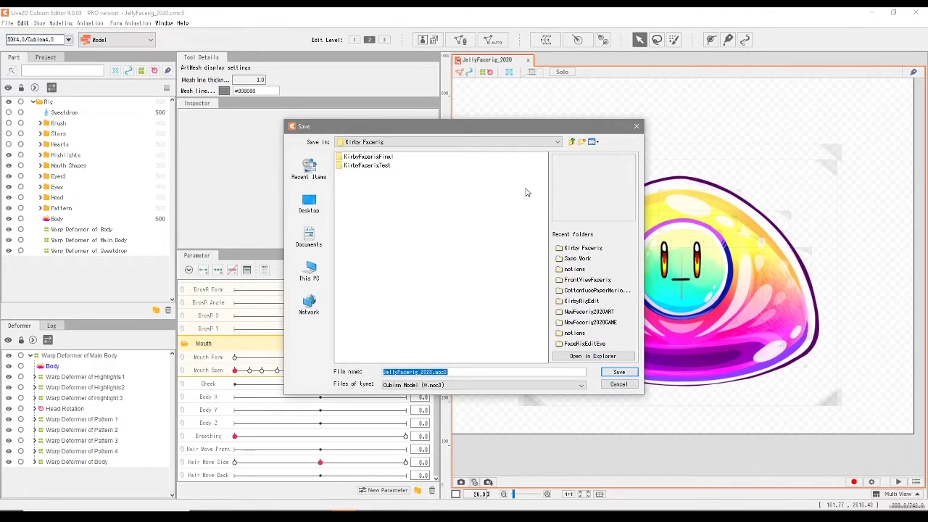
{"action": "left_click", "coordinate": [572, 142]}
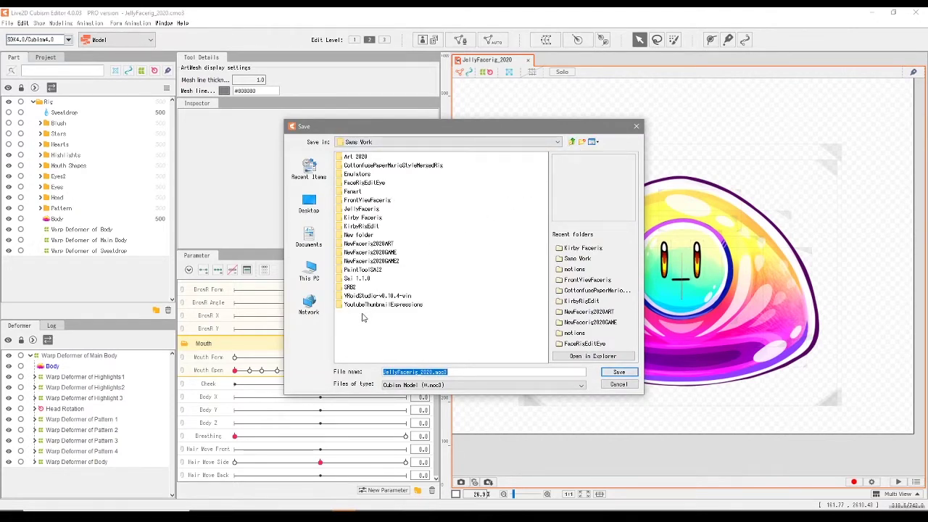
{"action": "left_click", "coordinate": [354, 208]}
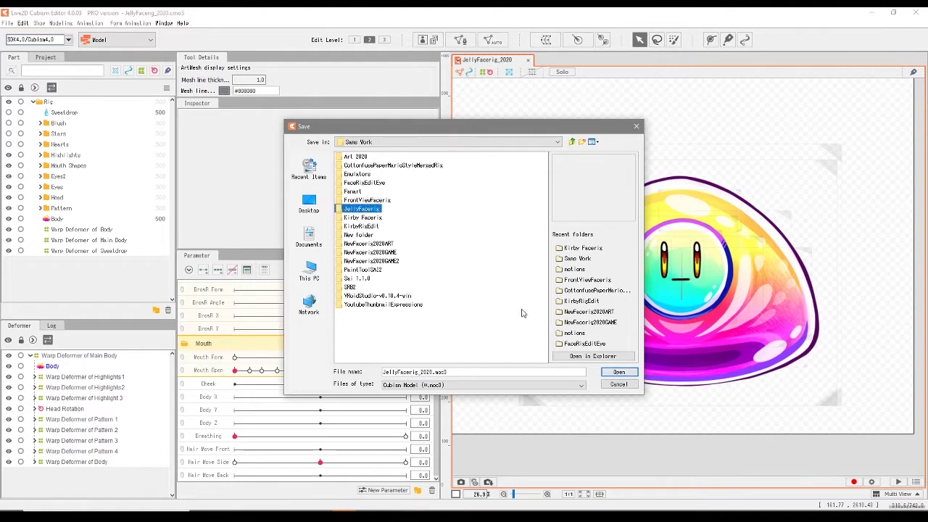
{"action": "left_click", "coordinate": [350, 209]}
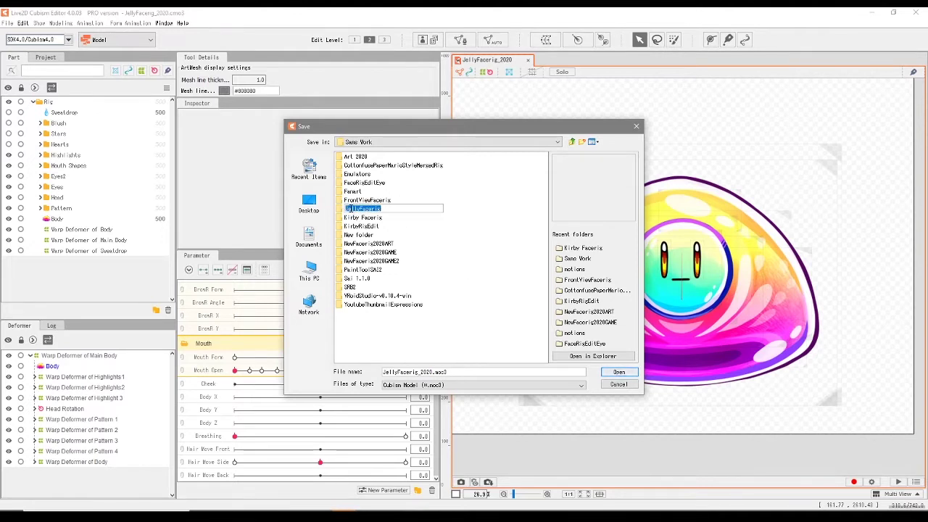
{"action": "double_click", "coordinate": [342, 210]}
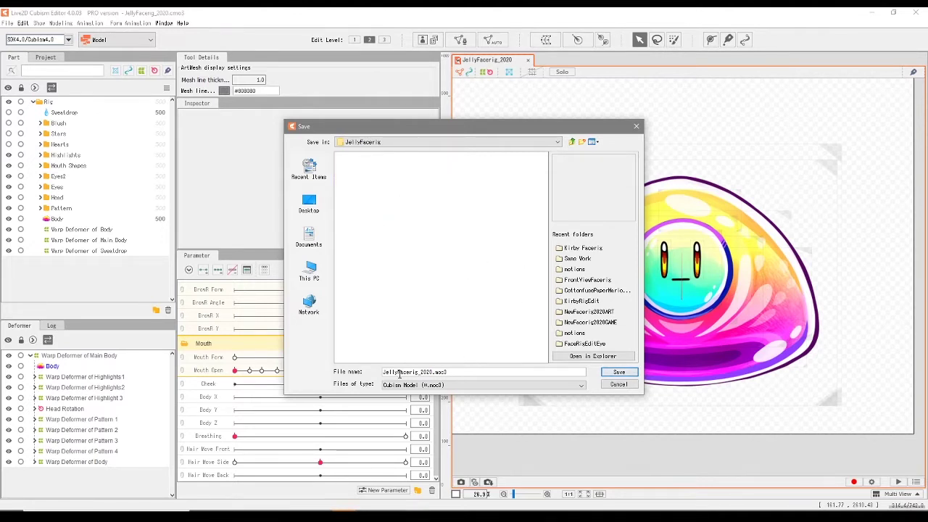
{"action": "left_click", "coordinate": [619, 373]}
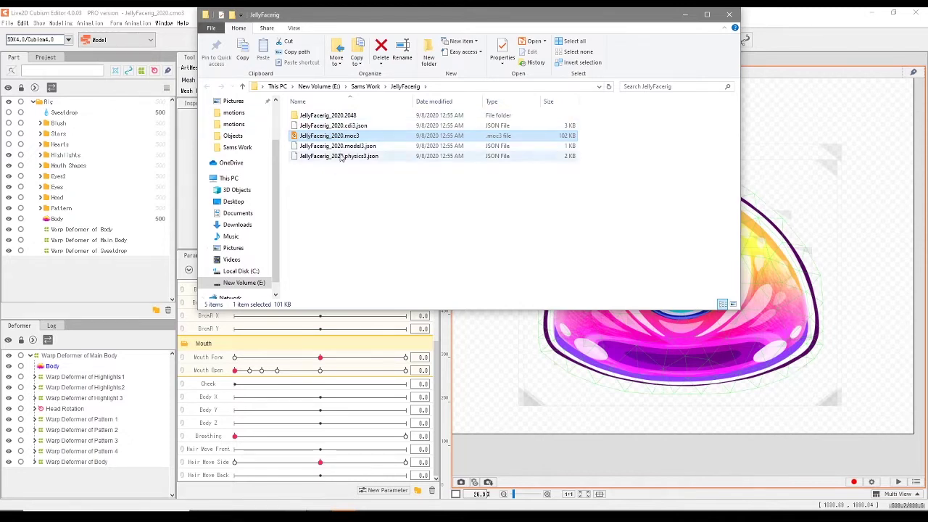
Step: Go up to the parent folder of the exported files in File Explorer and copy the JellyFacerig folder
{"action": "left_click_drag", "start_coordinate": [456, 23], "coordinate": [347, 103]}
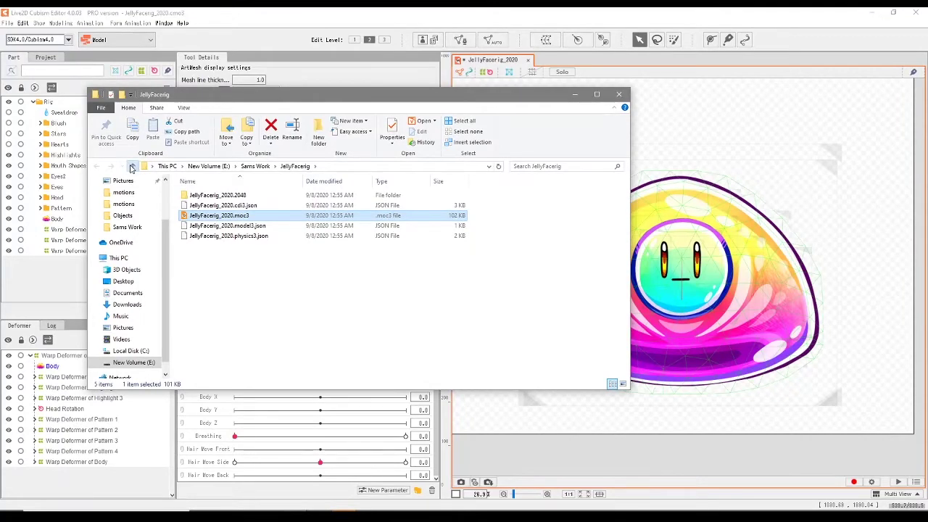
{"action": "left_click", "coordinate": [132, 166]}
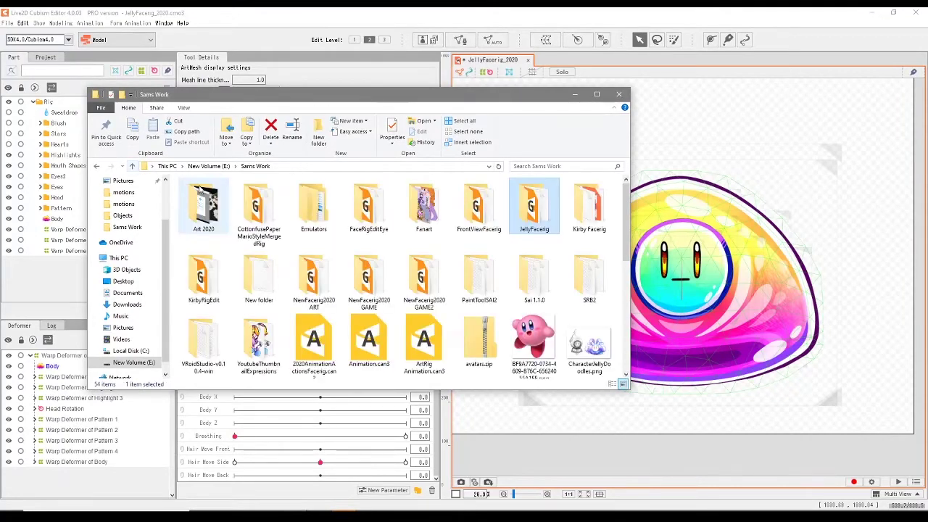
{"action": "right_click", "coordinate": [542, 220]}
{"action": "left_click", "coordinate": [565, 437]}
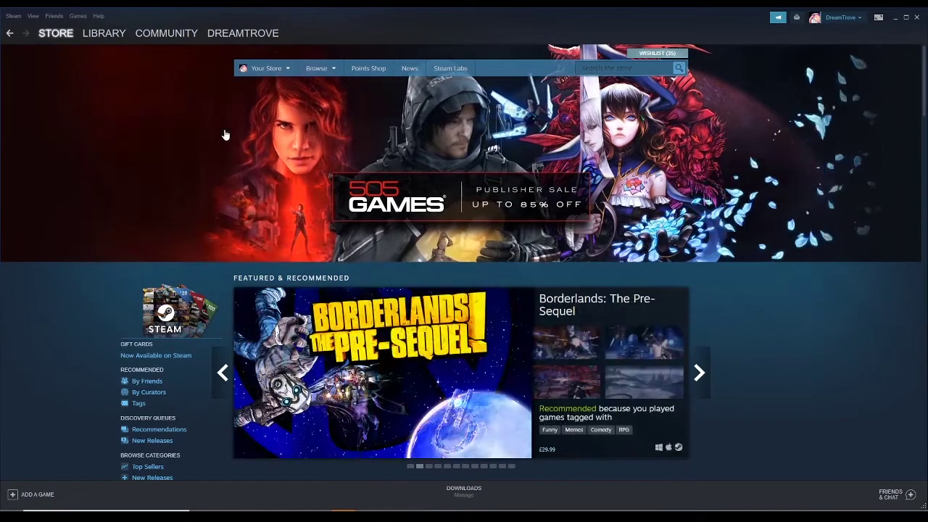
Step: In the Steam library, open FaceRig's properties and browse its local files
{"action": "left_click", "coordinate": [102, 34]}
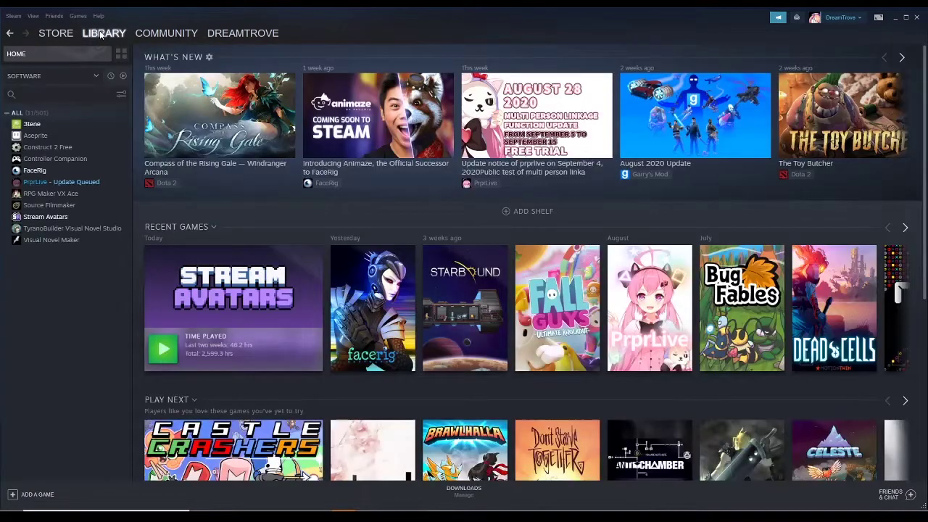
{"action": "left_click", "coordinate": [36, 171]}
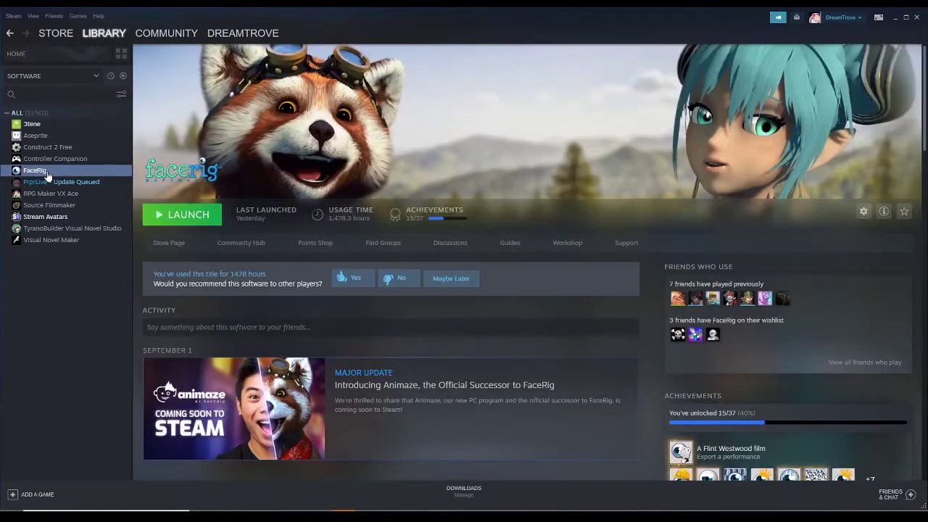
{"action": "right_click", "coordinate": [31, 175]}
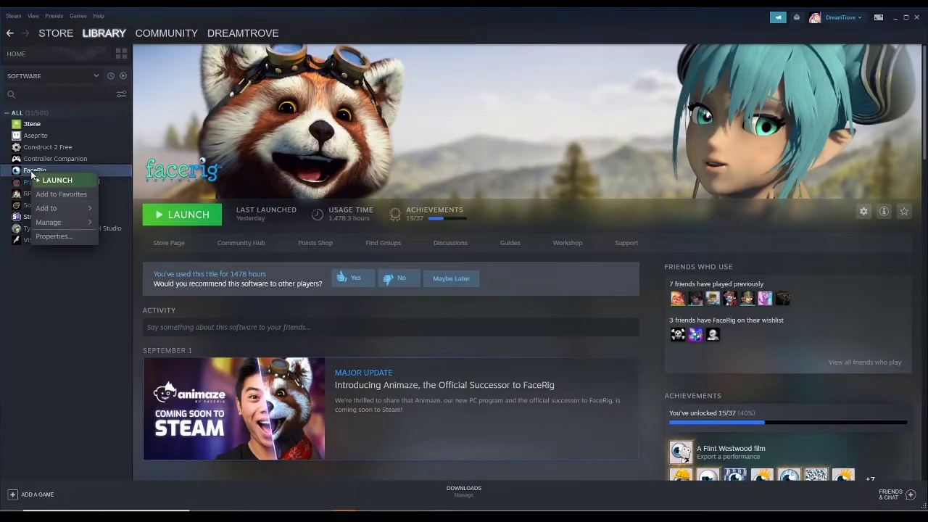
{"action": "left_click", "coordinate": [58, 237]}
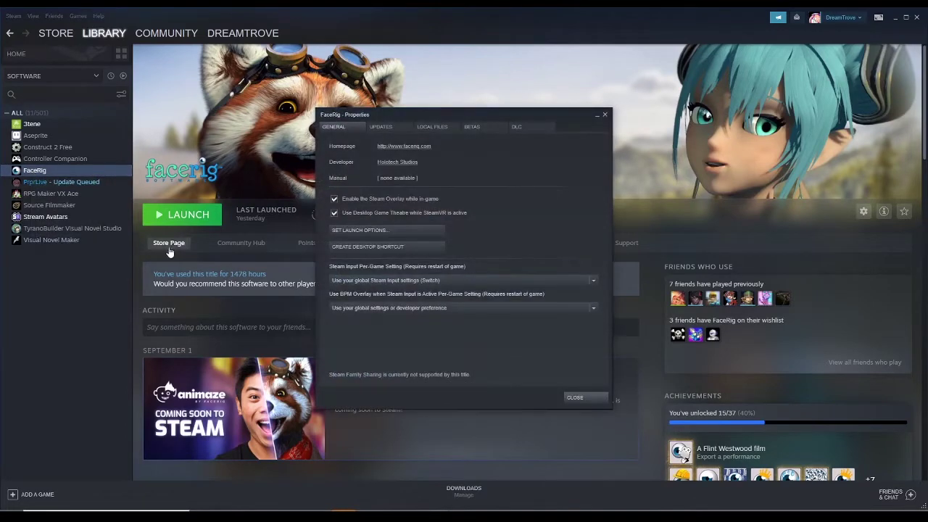
{"action": "left_click", "coordinate": [433, 127]}
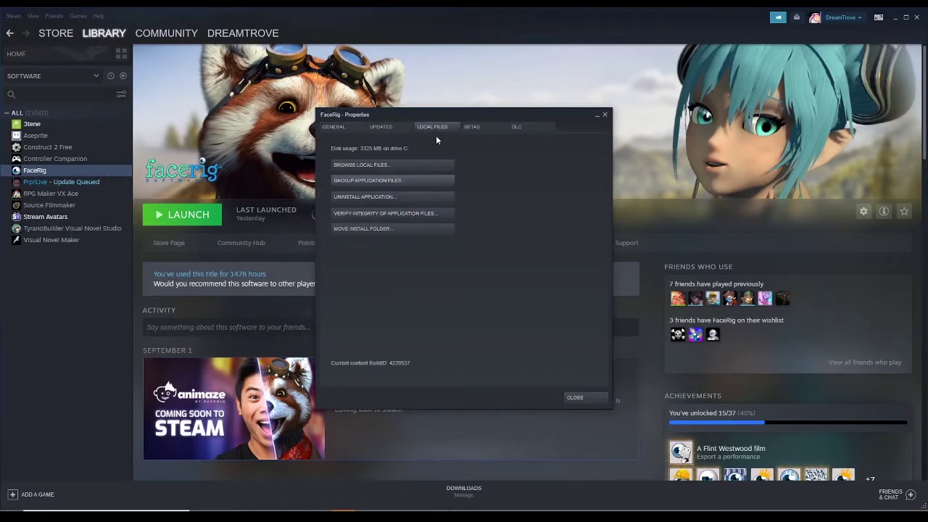
{"action": "left_click", "coordinate": [360, 165]}
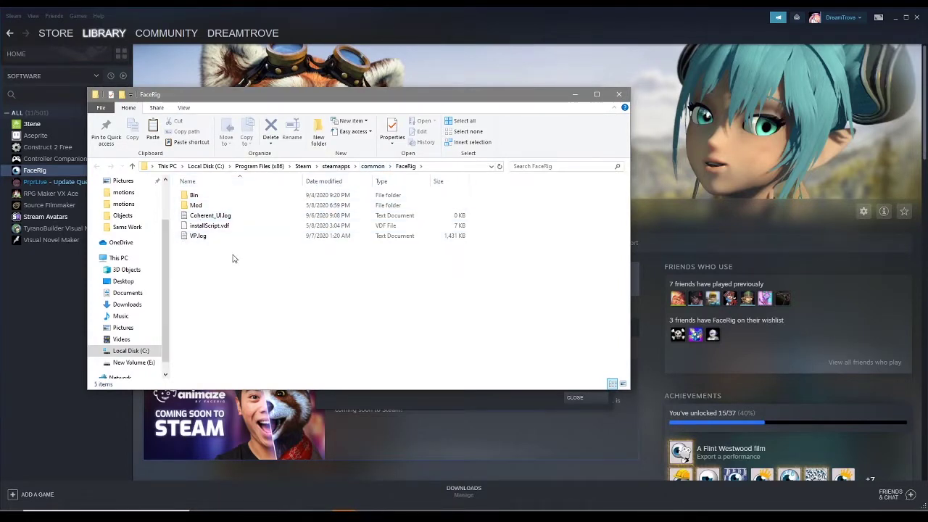
Step: Paste the JellyFacerig folder into FaceRig's Mod\VP\PC_Common\Objects folder, then minimize the folder window and close FaceRig's properties
{"action": "left_click", "coordinate": [194, 206]}
{"action": "double_click", "coordinate": [194, 206]}
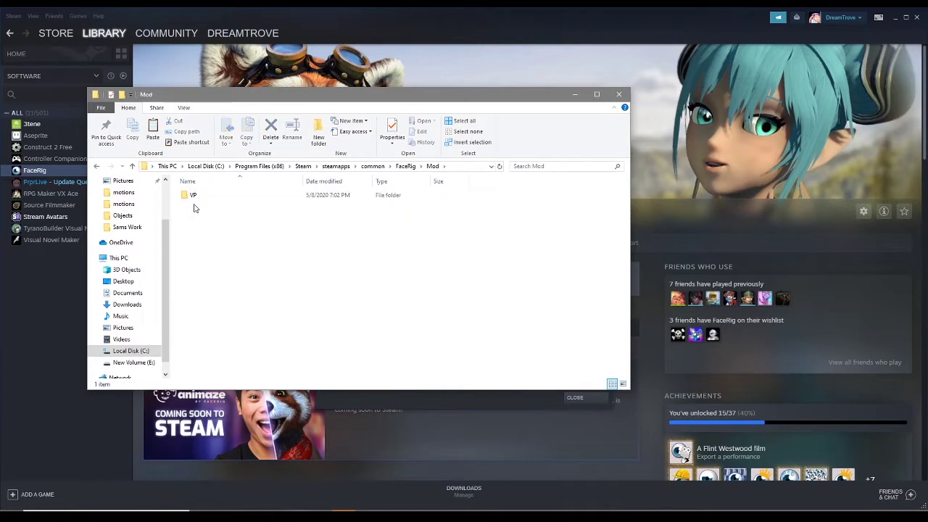
{"action": "double_click", "coordinate": [193, 197]}
{"action": "left_click", "coordinate": [209, 207]}
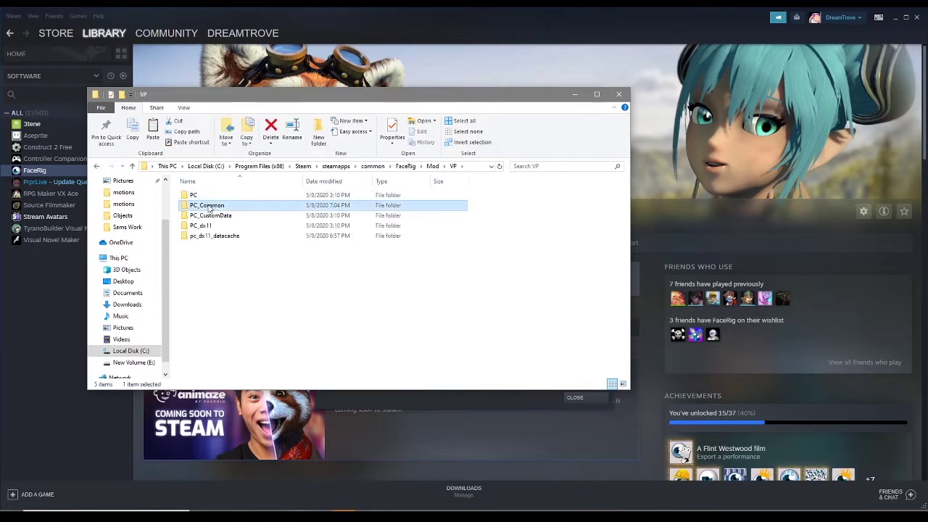
{"action": "double_click", "coordinate": [209, 207]}
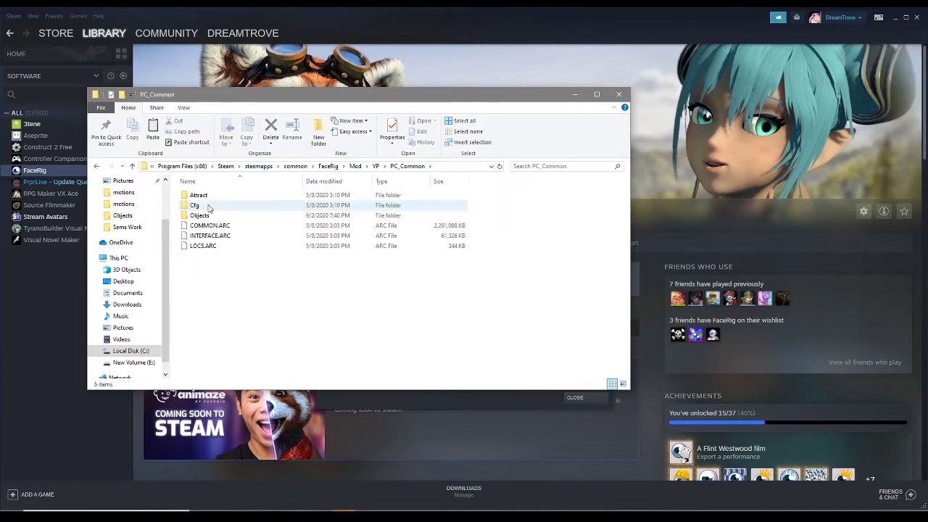
{"action": "double_click", "coordinate": [207, 215]}
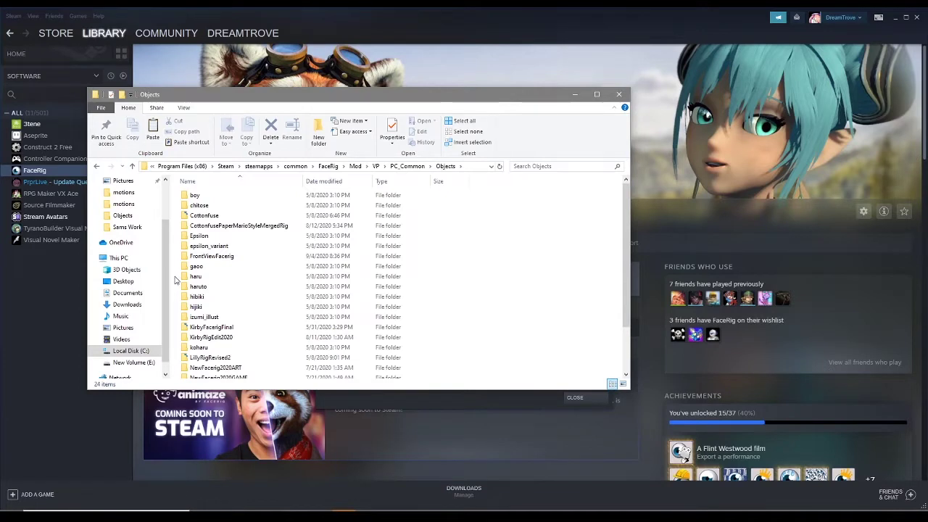
{"action": "right_click", "coordinate": [174, 280]}
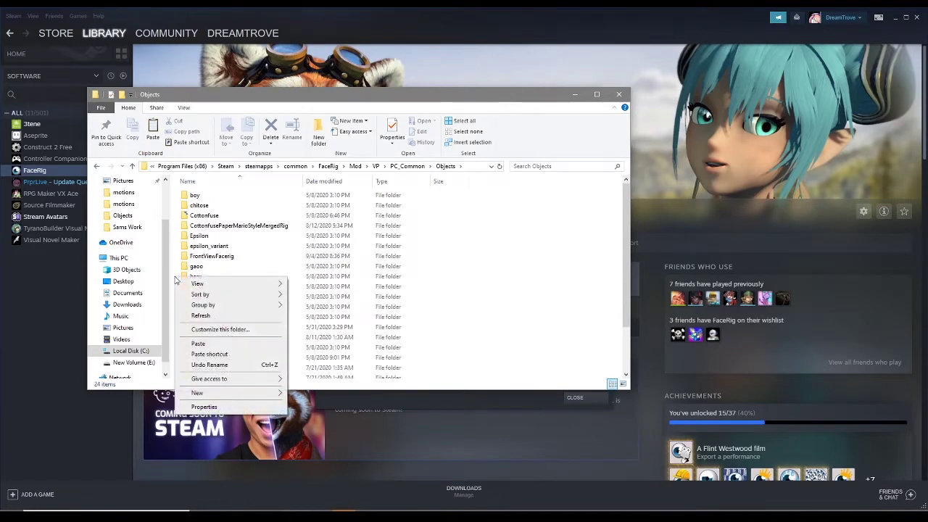
{"action": "left_click", "coordinate": [229, 344]}
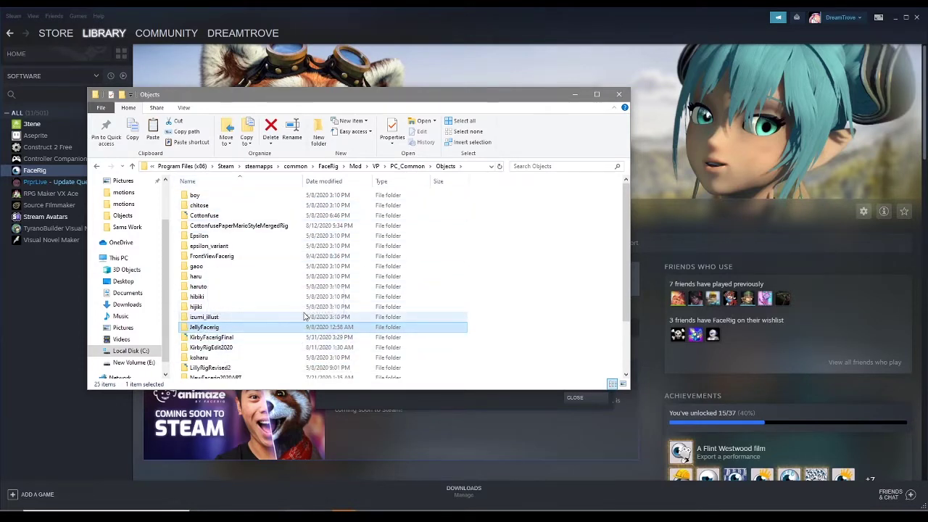
{"action": "left_click", "coordinate": [572, 97]}
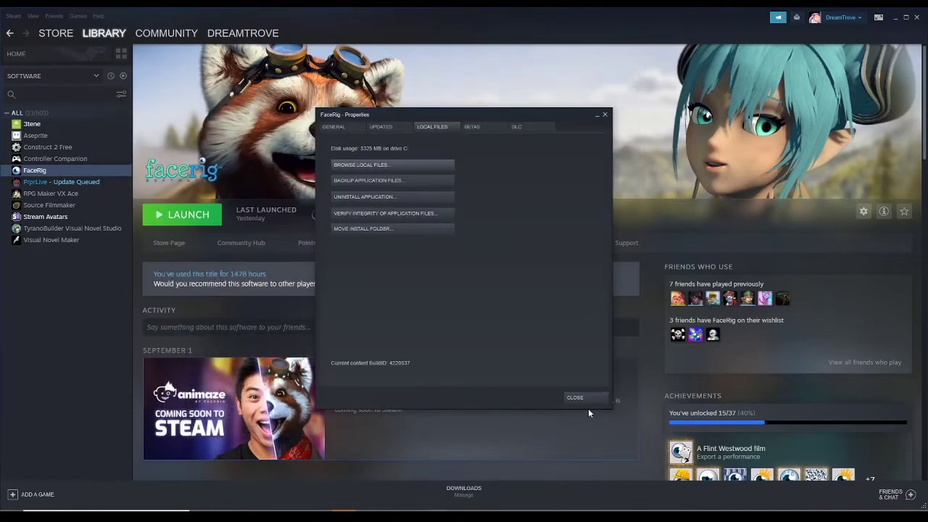
{"action": "left_click", "coordinate": [580, 398]}
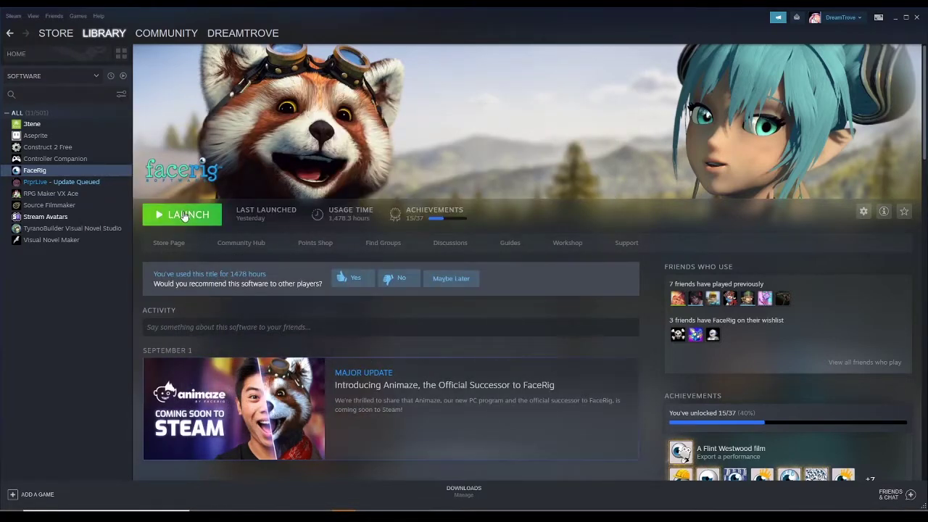
Step: Launch FaceRig from the Steam library and load the Jellyfacerig avatar from the Avatar Gallery, closing the gallery once it is loaded
{"action": "left_click", "coordinate": [184, 219]}
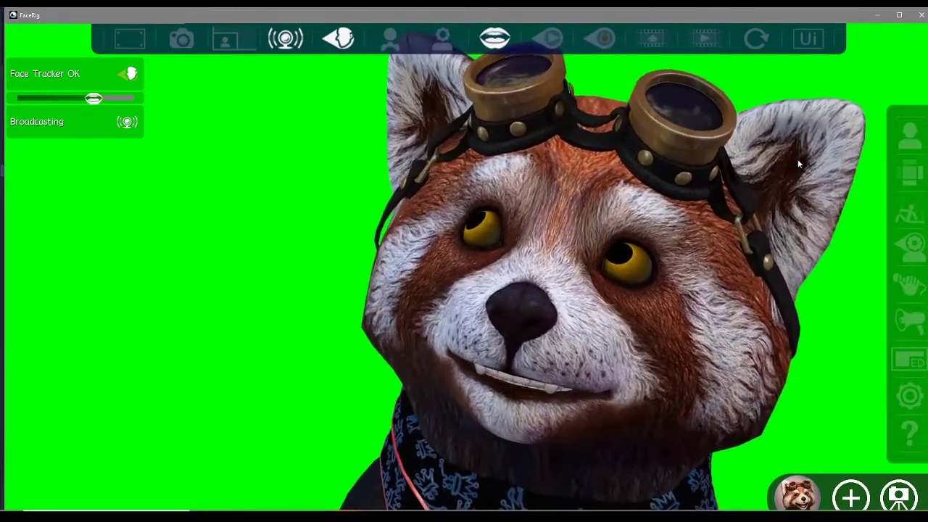
{"action": "left_click", "coordinate": [910, 137]}
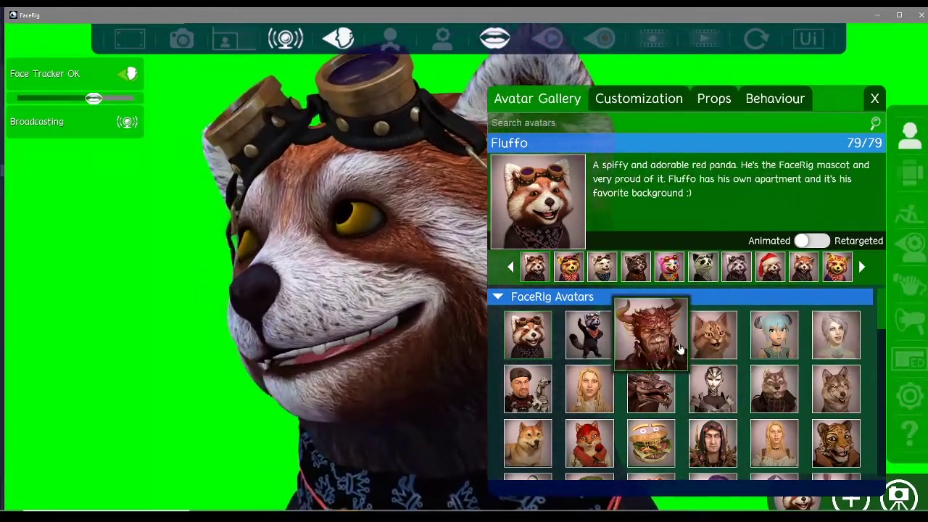
{"action": "scroll", "coordinate": [649, 383], "scroll_direction": "down", "scroll_amount": 1}
{"action": "scroll", "coordinate": [613, 411], "scroll_direction": "down", "scroll_amount": 5}
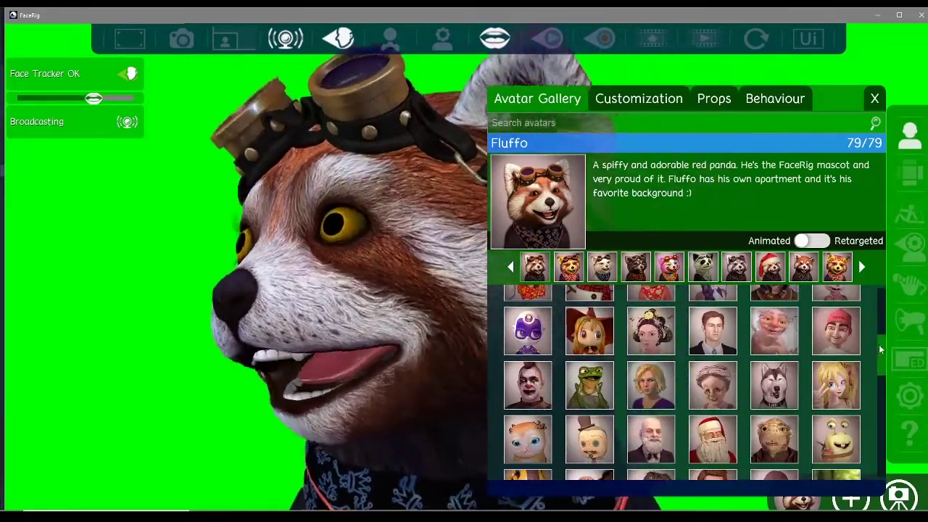
{"action": "left_click_drag", "start_coordinate": [879, 344], "coordinate": [873, 380]}
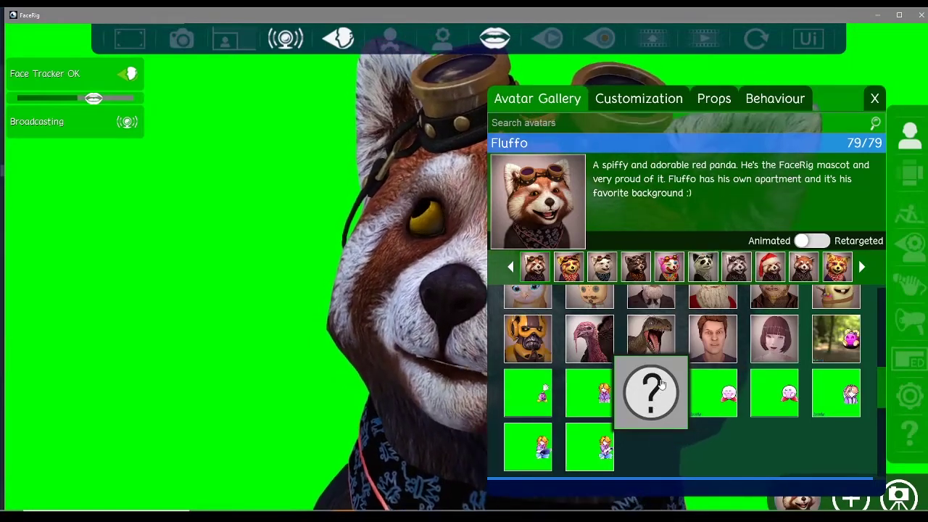
{"action": "left_click", "coordinate": [653, 388]}
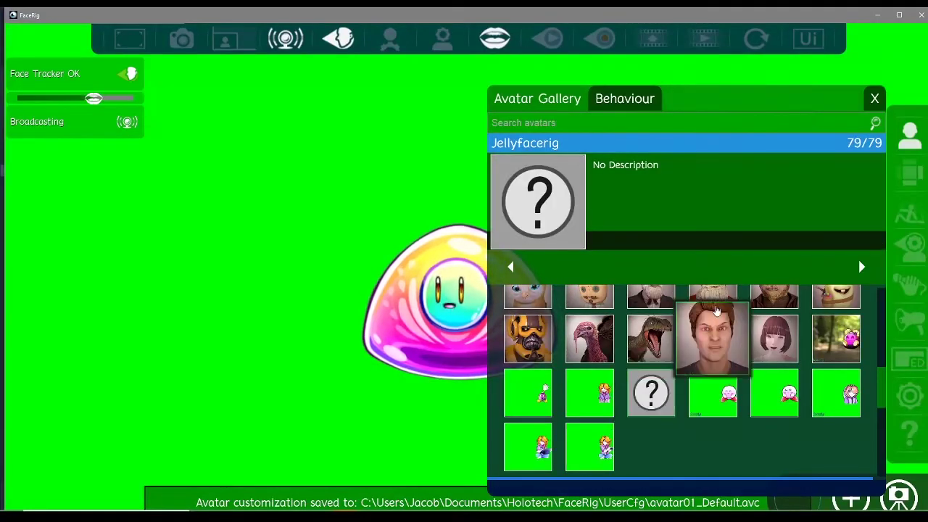
{"action": "left_click", "coordinate": [876, 100]}
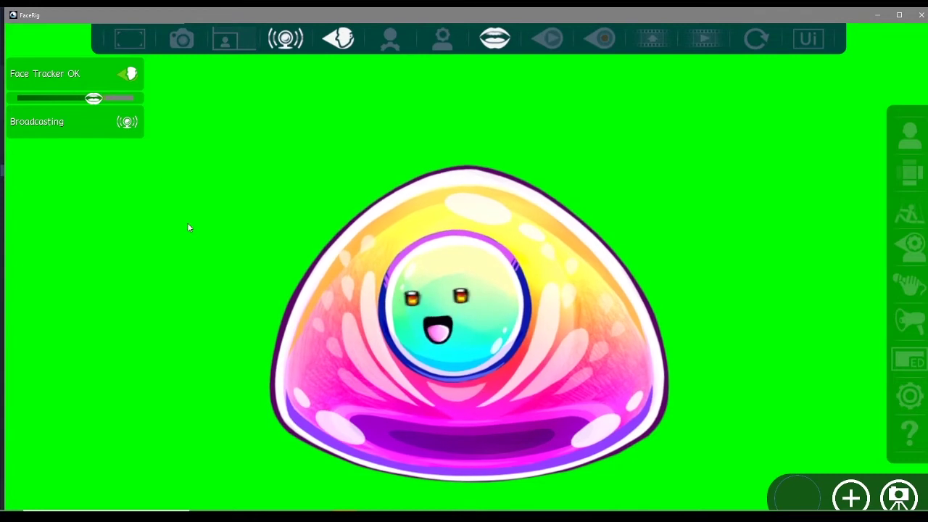
Step: Hide the interface to view the avatar alone, restore it, and turn off audio-based lipsync
{"action": "left_click", "coordinate": [129, 38]}
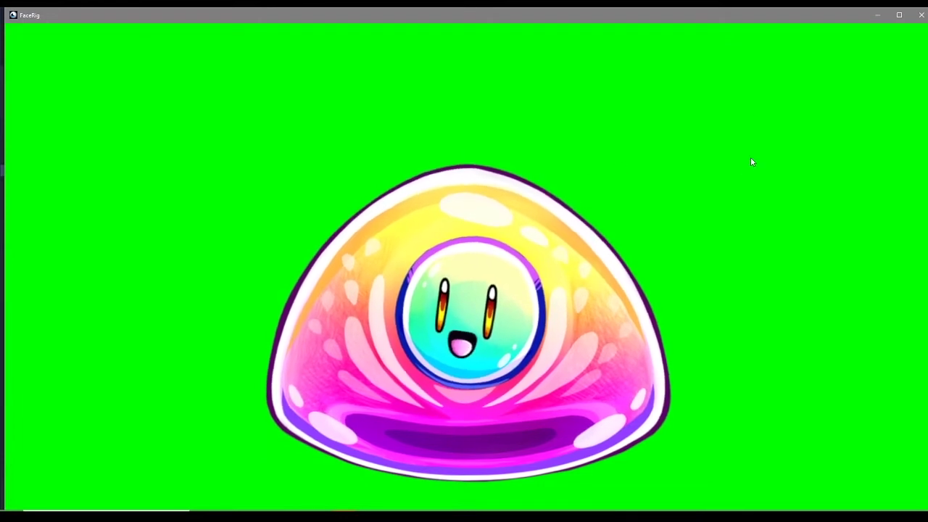
{"action": "mouse_move", "coordinate": [642, 32]}
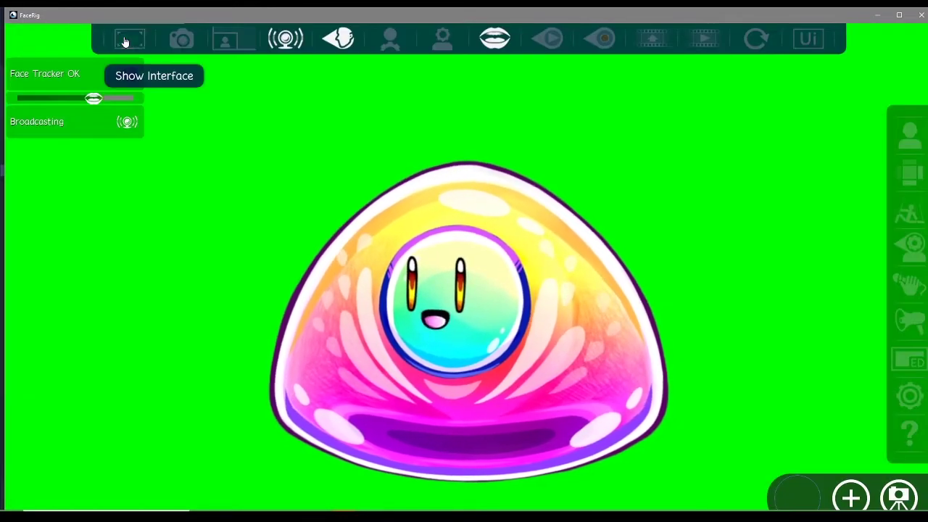
{"action": "left_click", "coordinate": [129, 43]}
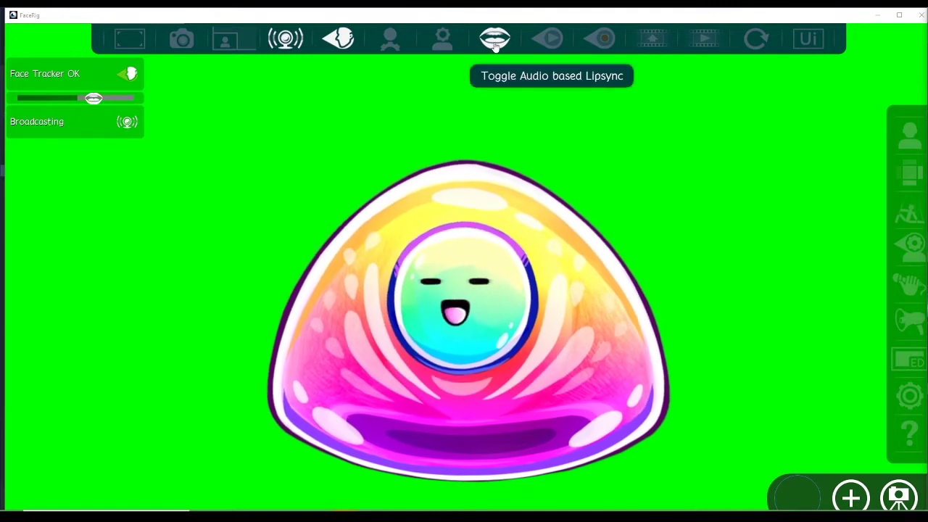
{"action": "left_click", "coordinate": [495, 42]}
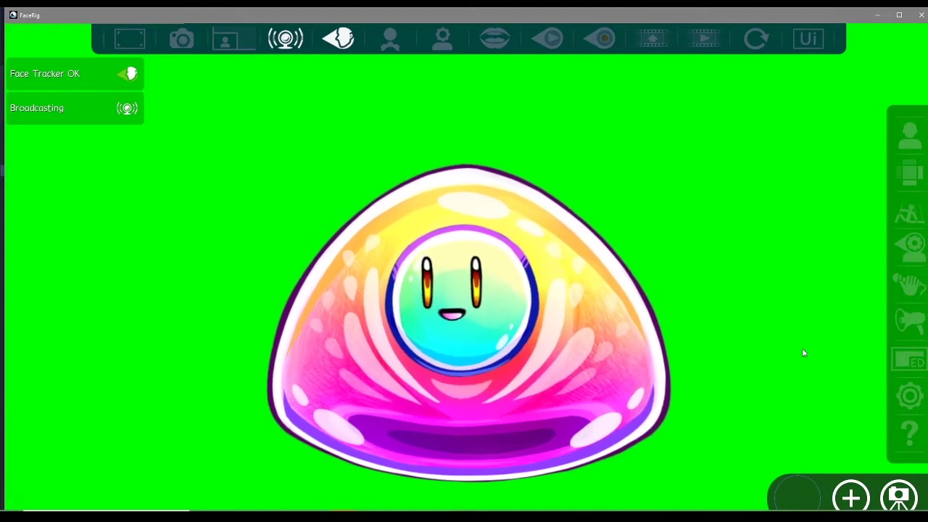
Step: Open the settings and review the general and parental control preferences
{"action": "left_click", "coordinate": [911, 397]}
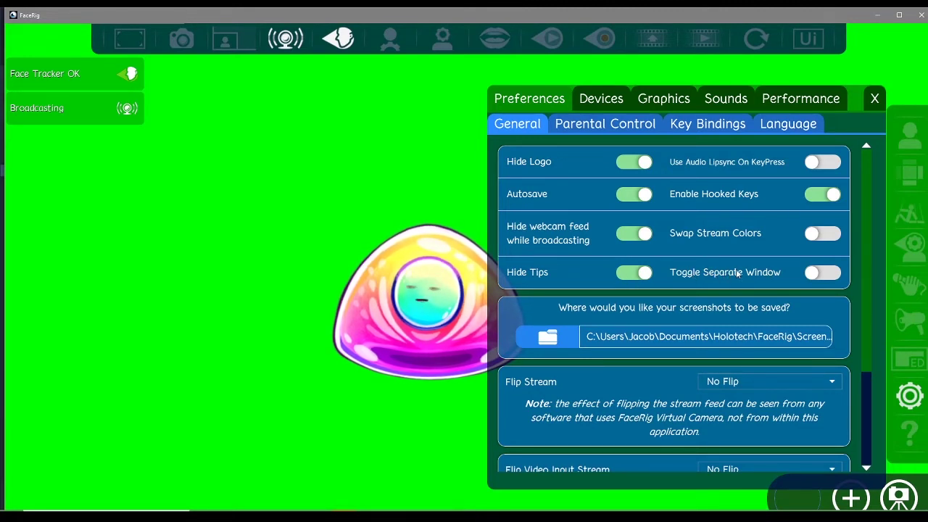
{"action": "scroll", "coordinate": [736, 269], "scroll_direction": "down", "scroll_amount": 3}
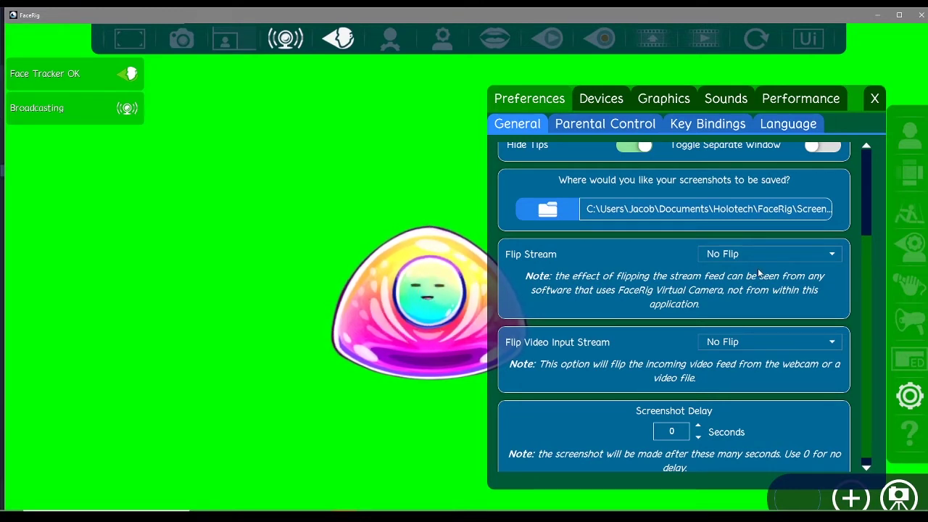
{"action": "left_click", "coordinate": [605, 124]}
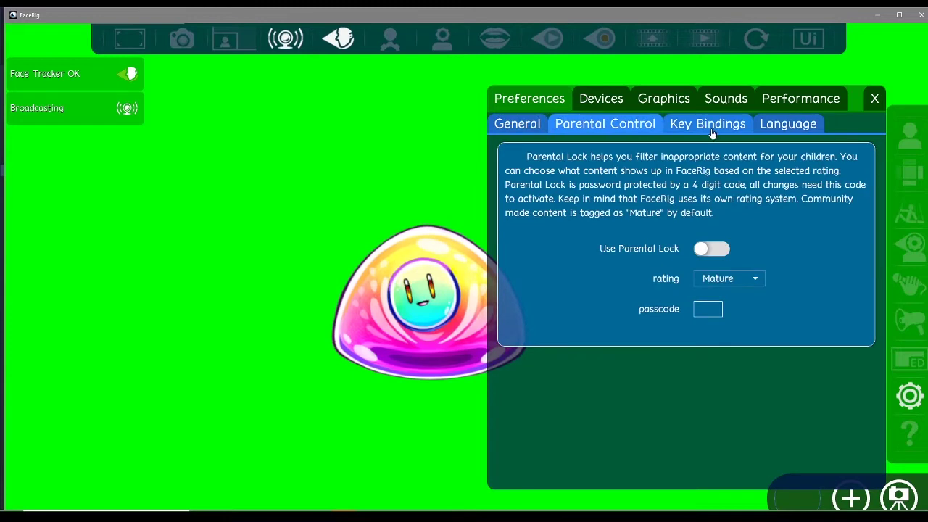
Step: Examine the key bindings for avatar movement, tongue, hands, special animations and special poses
{"action": "left_click", "coordinate": [714, 130]}
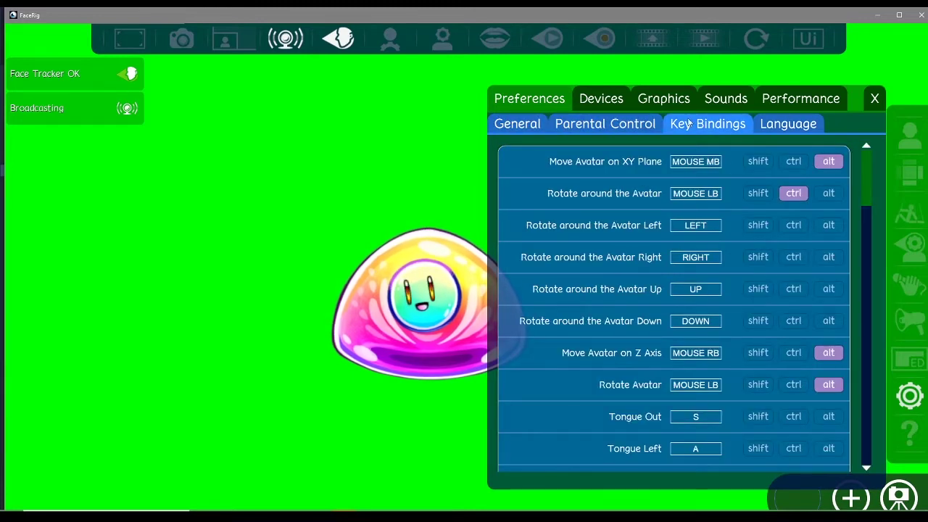
{"action": "scroll", "coordinate": [667, 212], "scroll_direction": "down", "scroll_amount": 6}
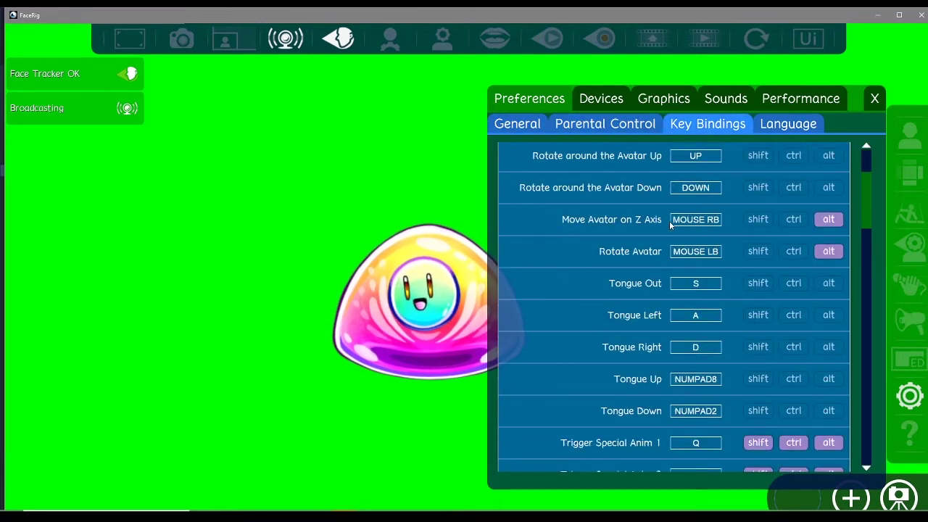
{"action": "scroll", "coordinate": [670, 224], "scroll_direction": "down", "scroll_amount": 10}
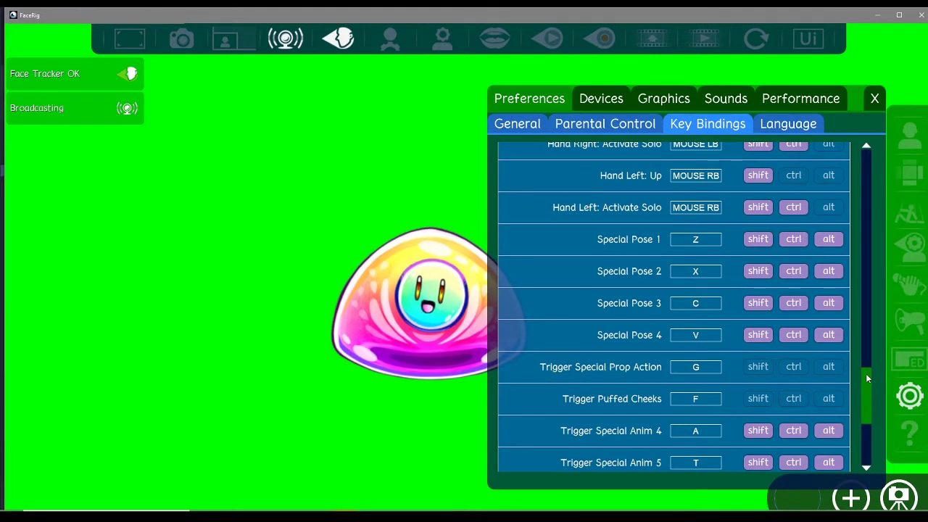
{"action": "scroll", "coordinate": [852, 391], "scroll_direction": "down", "scroll_amount": 2}
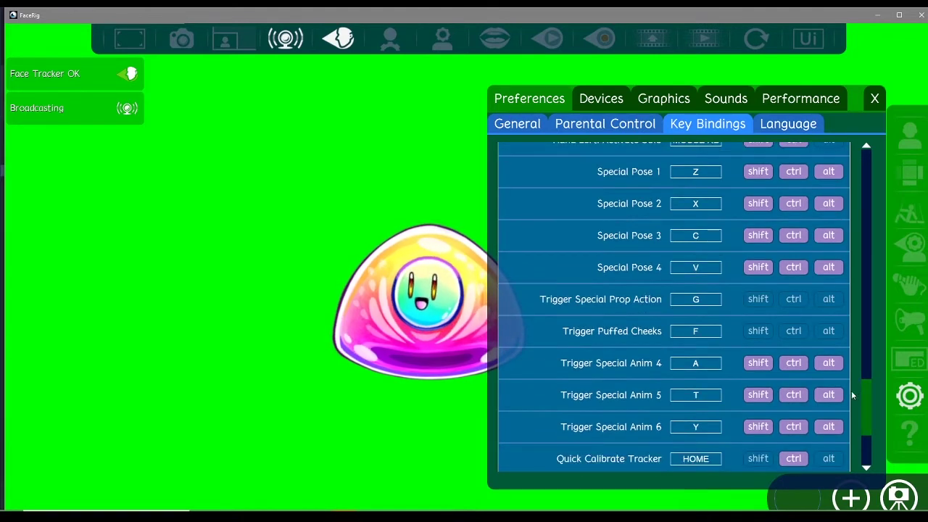
{"action": "scroll", "coordinate": [864, 387], "scroll_direction": "down", "scroll_amount": 2}
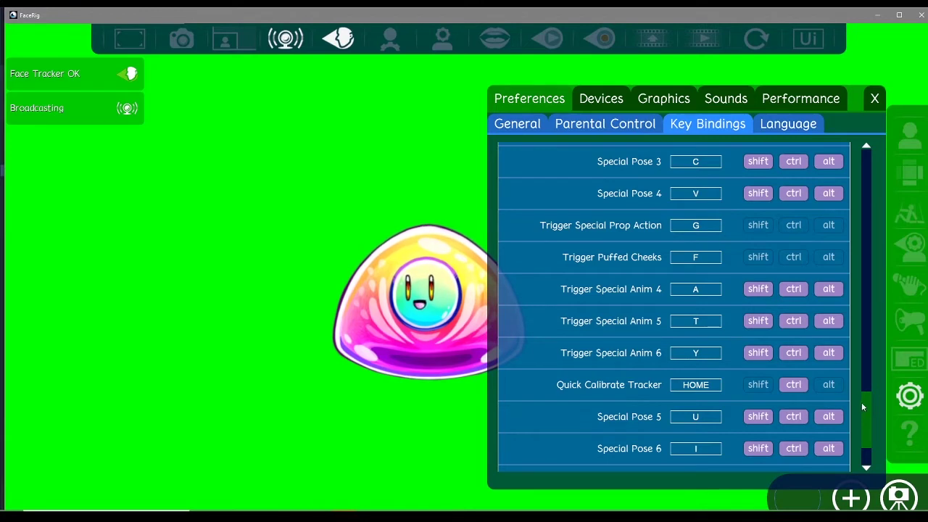
{"action": "scroll", "coordinate": [863, 400], "scroll_direction": "up", "scroll_amount": 5}
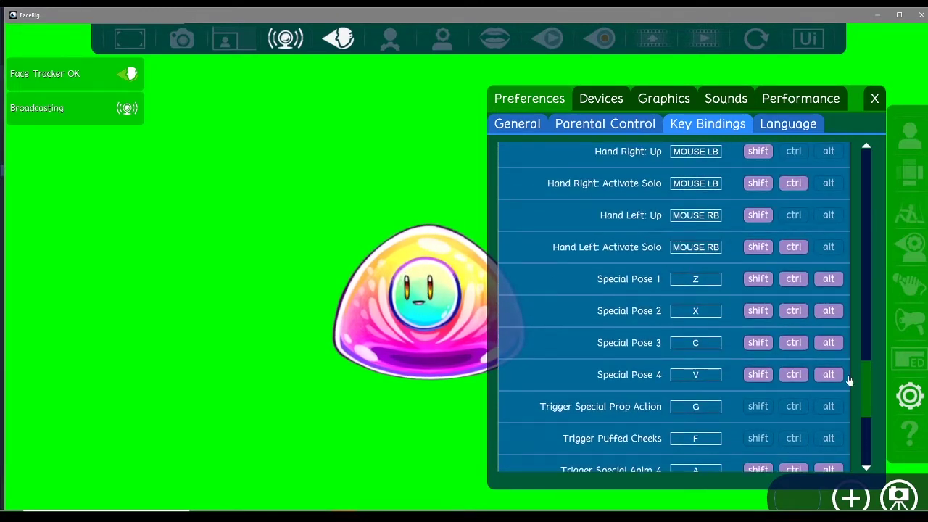
{"action": "scroll", "coordinate": [867, 377], "scroll_direction": "down", "scroll_amount": 5}
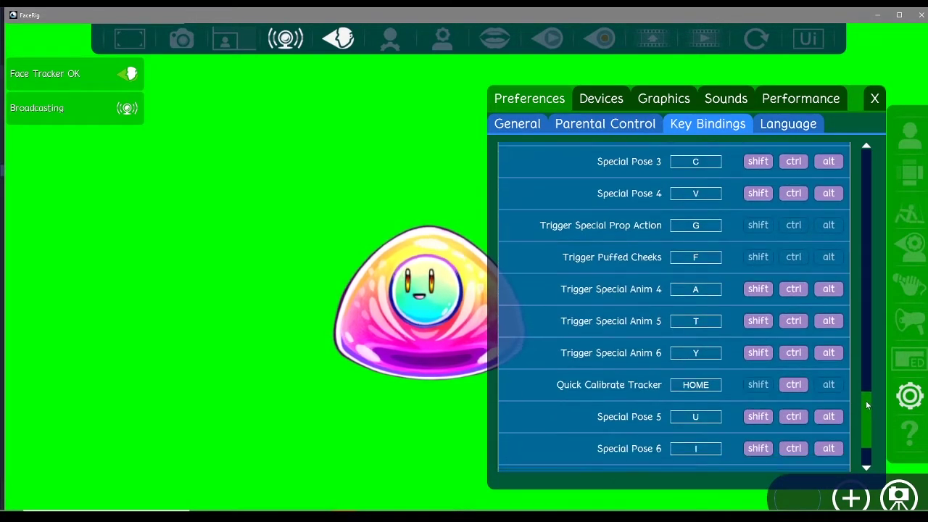
{"action": "scroll", "coordinate": [866, 400], "scroll_direction": "down", "scroll_amount": 3}
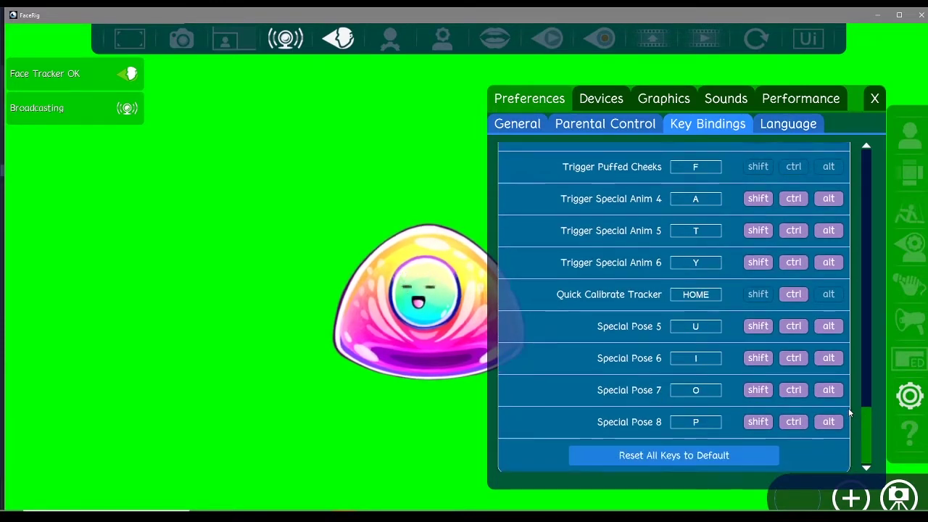
{"action": "scroll", "coordinate": [849, 409], "scroll_direction": "up", "scroll_amount": 3}
{"action": "scroll", "coordinate": [846, 400], "scroll_direction": "up", "scroll_amount": 3}
{"action": "scroll", "coordinate": [863, 403], "scroll_direction": "down", "scroll_amount": 3}
{"action": "scroll", "coordinate": [862, 399], "scroll_direction": "up", "scroll_amount": 2}
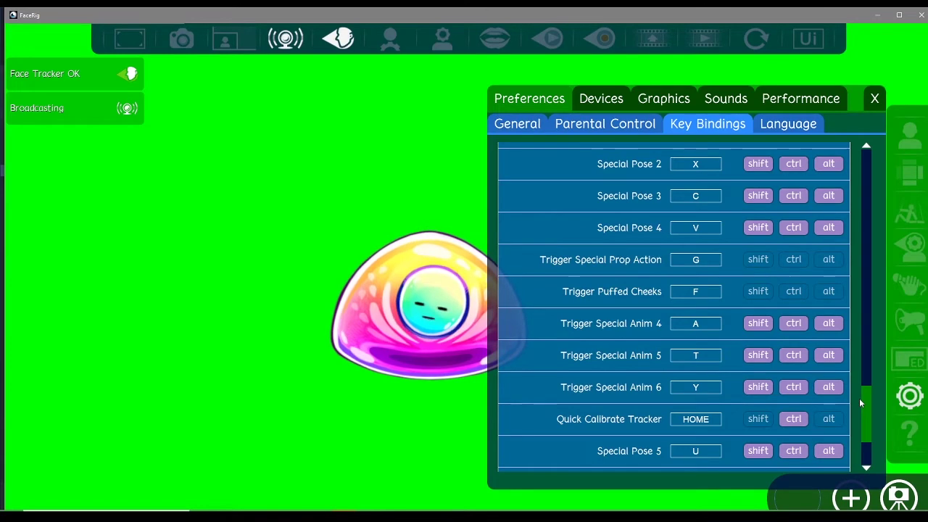
{"action": "scroll", "coordinate": [859, 398], "scroll_direction": "up", "scroll_amount": 2}
{"action": "scroll", "coordinate": [859, 363], "scroll_direction": "up", "scroll_amount": 5}
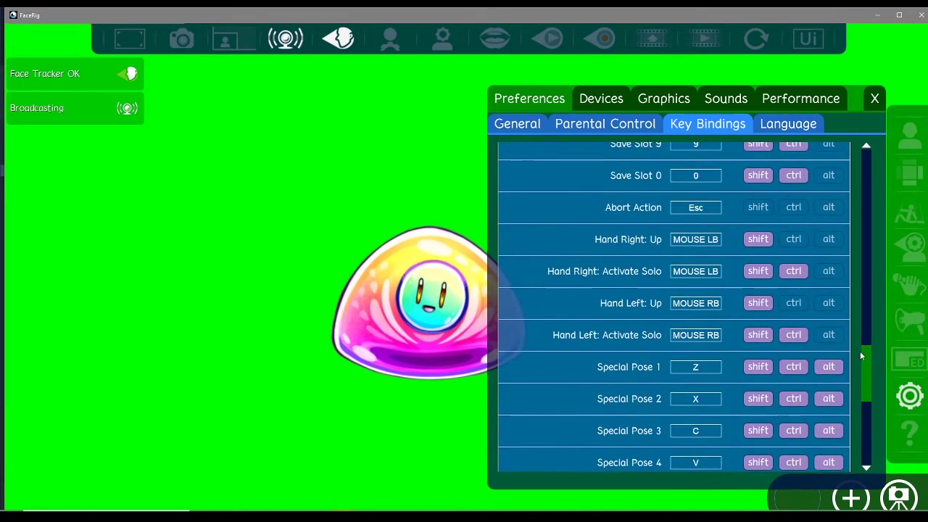
Step: Check the audio device settings and the graphics settings, including the available 2D Avatar Render Quality options
{"action": "left_click", "coordinate": [610, 99]}
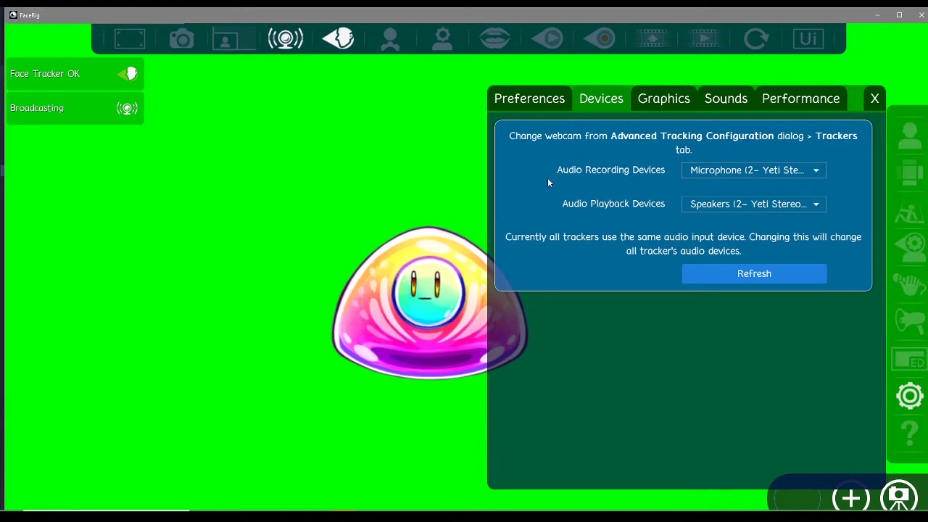
{"action": "left_click", "coordinate": [651, 109]}
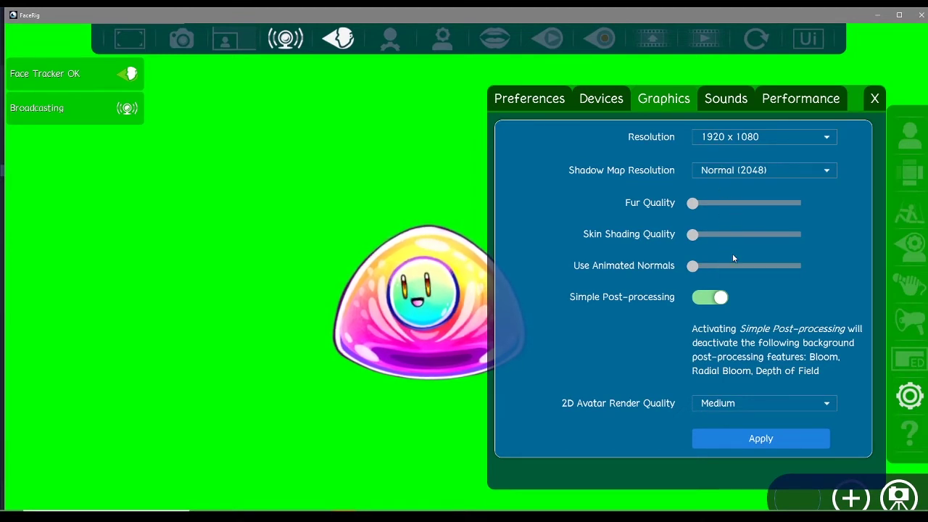
{"action": "left_click", "coordinate": [755, 407]}
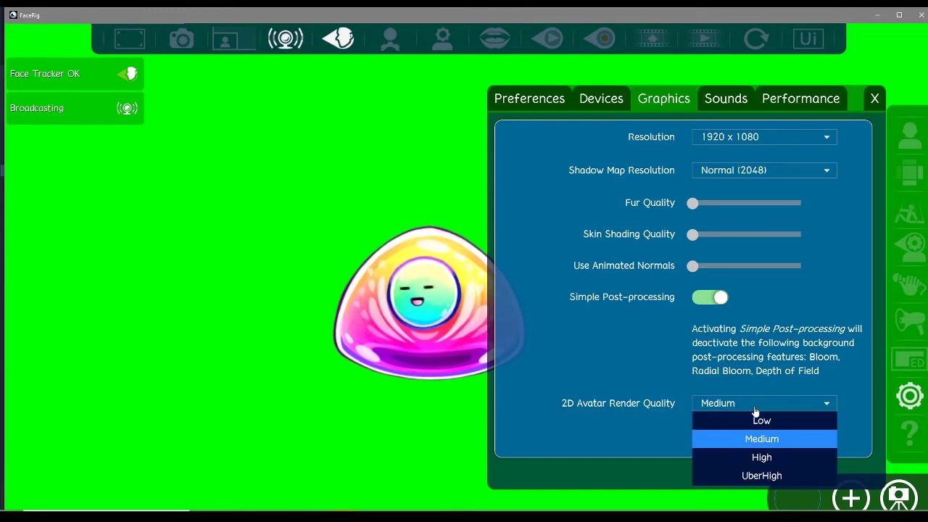
{"action": "left_click", "coordinate": [808, 345]}
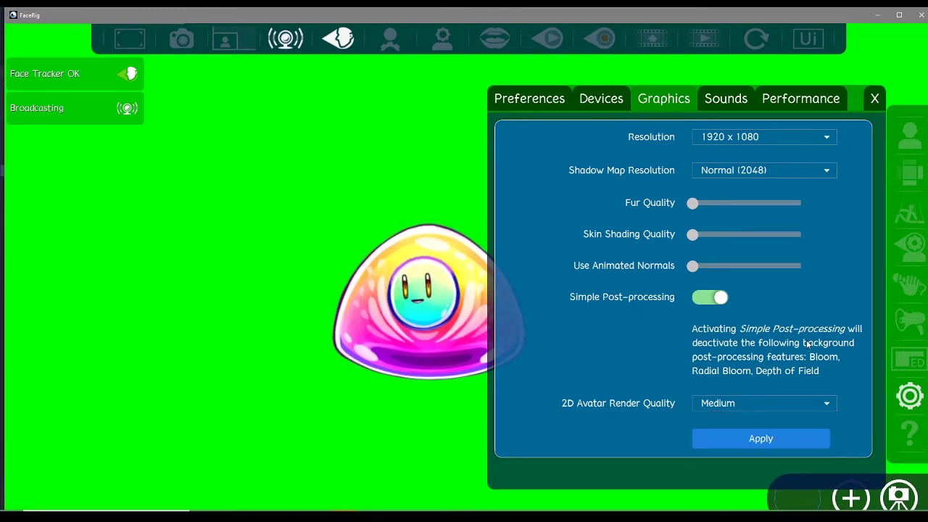
Step: Check the sound and performance settings, return briefly to the general preferences, and close the settings
{"action": "left_click", "coordinate": [725, 99]}
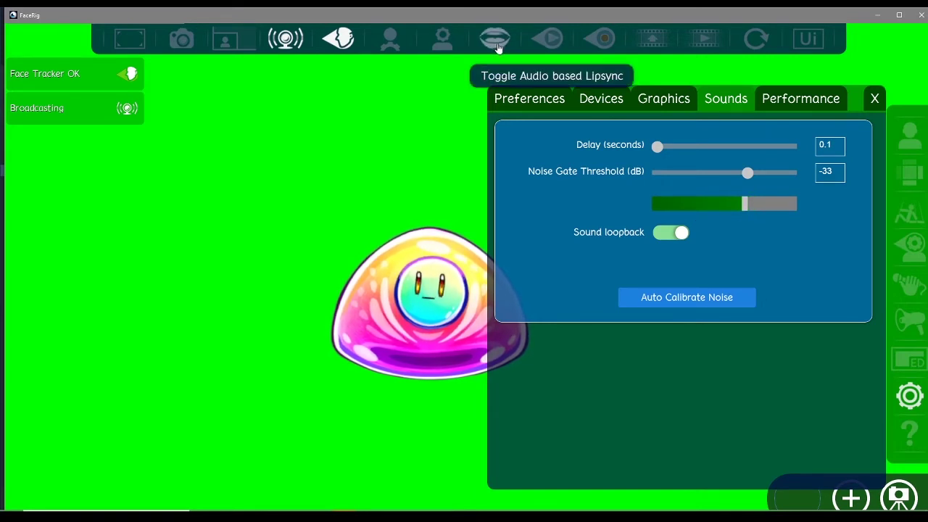
{"action": "left_click", "coordinate": [797, 98]}
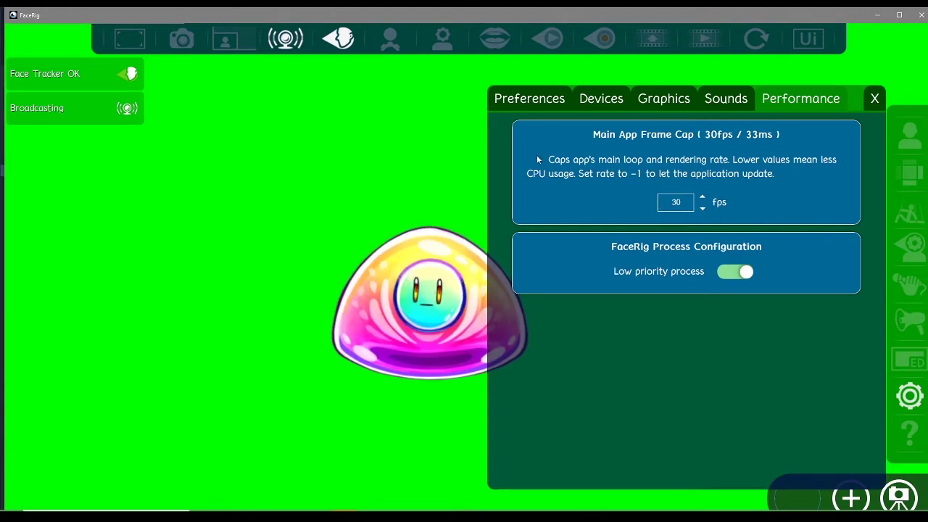
{"action": "left_click", "coordinate": [542, 107]}
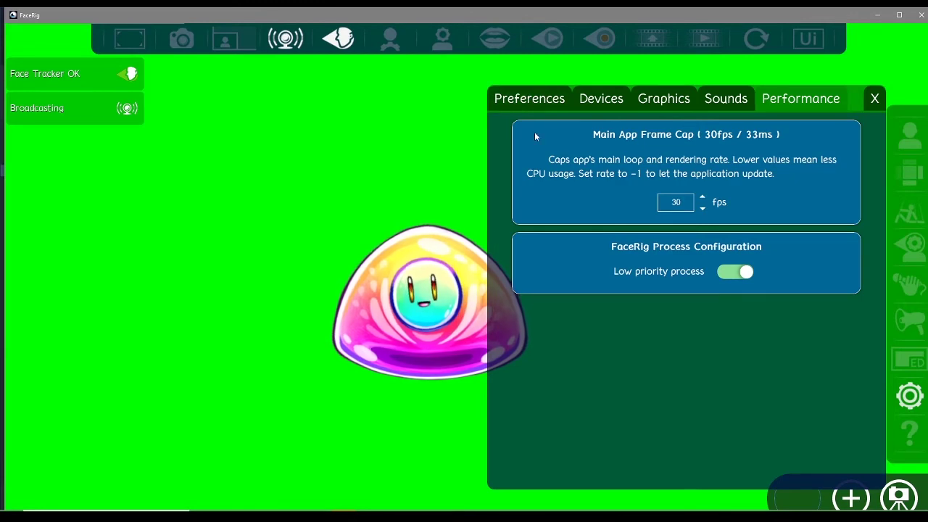
{"action": "left_click", "coordinate": [633, 128]}
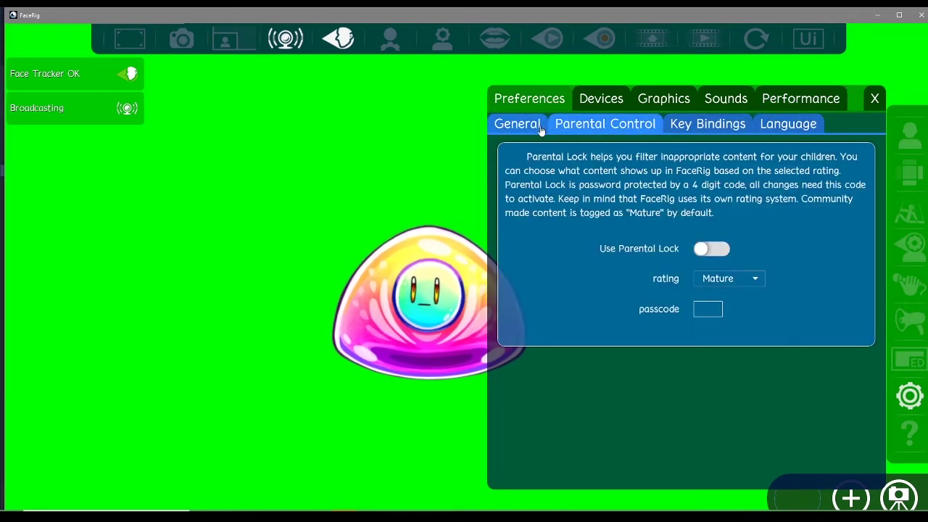
{"action": "left_click", "coordinate": [537, 127]}
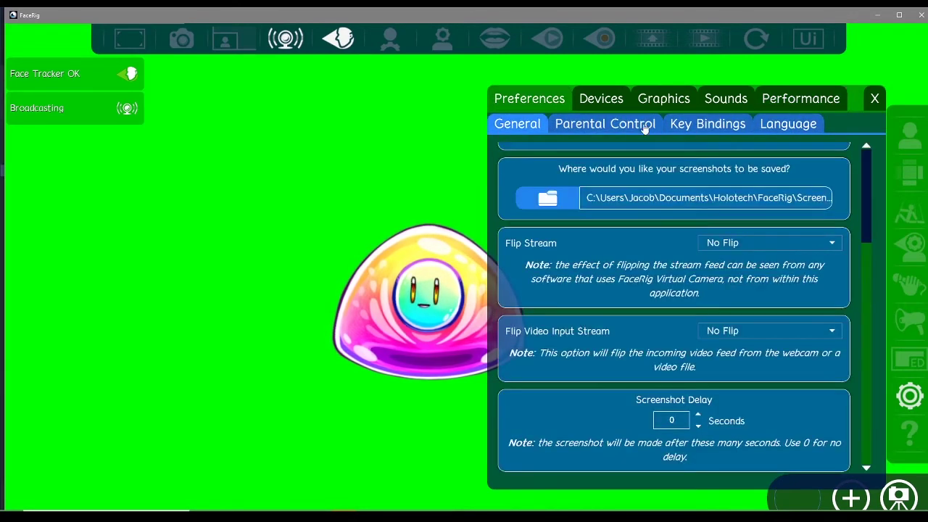
{"action": "left_click", "coordinate": [874, 98]}
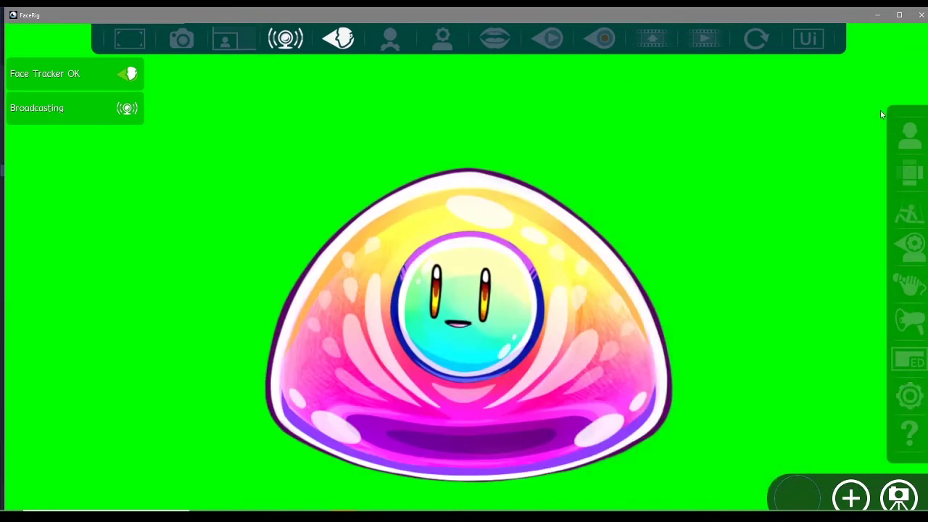
Step: Examine the advanced tracking configuration, including the trackers and the general, eyes and mouth expression units, and close it
{"action": "left_click", "coordinate": [914, 247]}
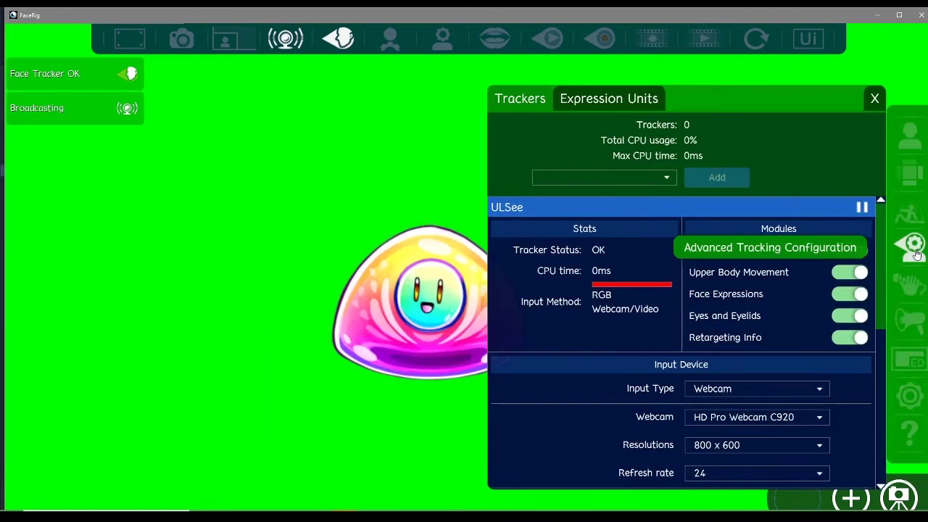
{"action": "left_click", "coordinate": [605, 103]}
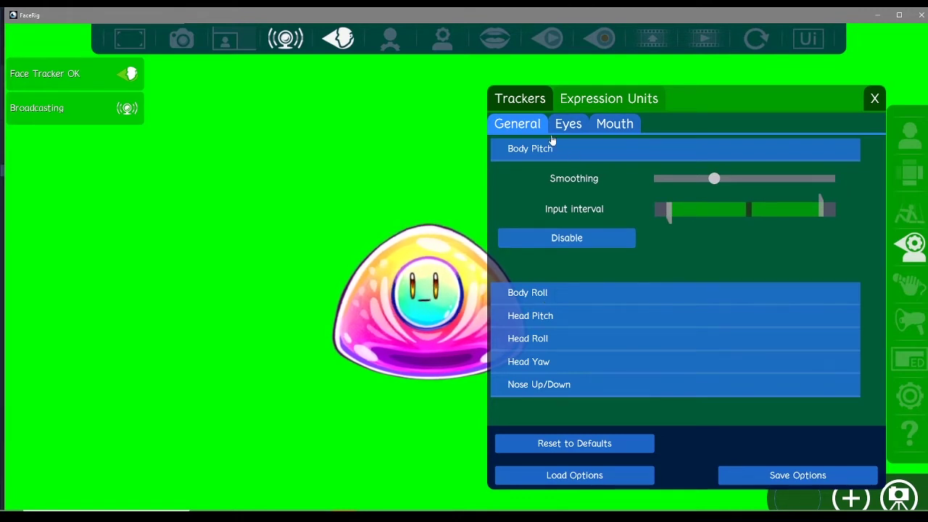
{"action": "left_click", "coordinate": [573, 127]}
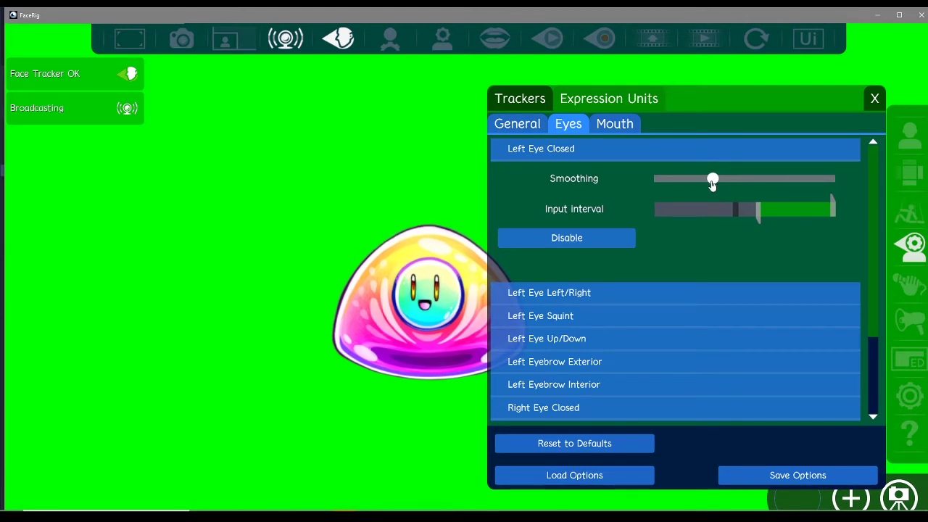
{"action": "left_click", "coordinate": [529, 129]}
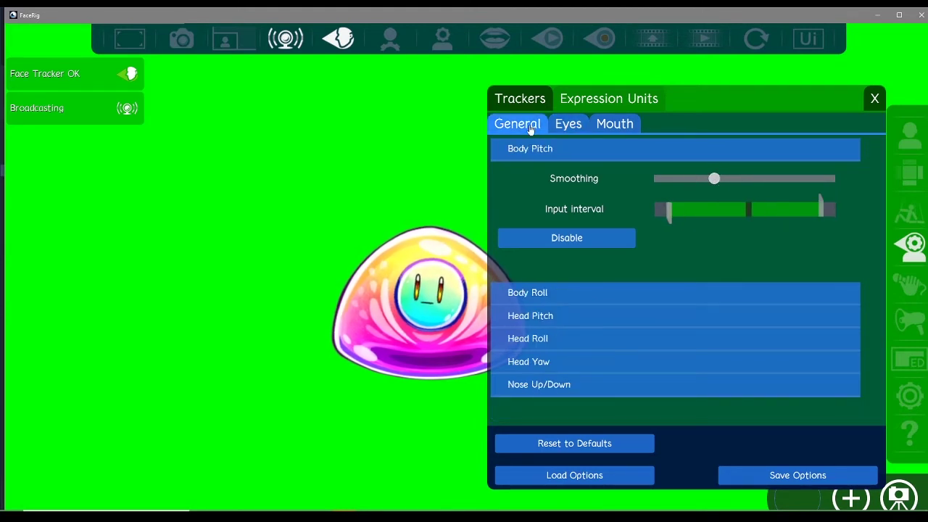
{"action": "left_click", "coordinate": [613, 129]}
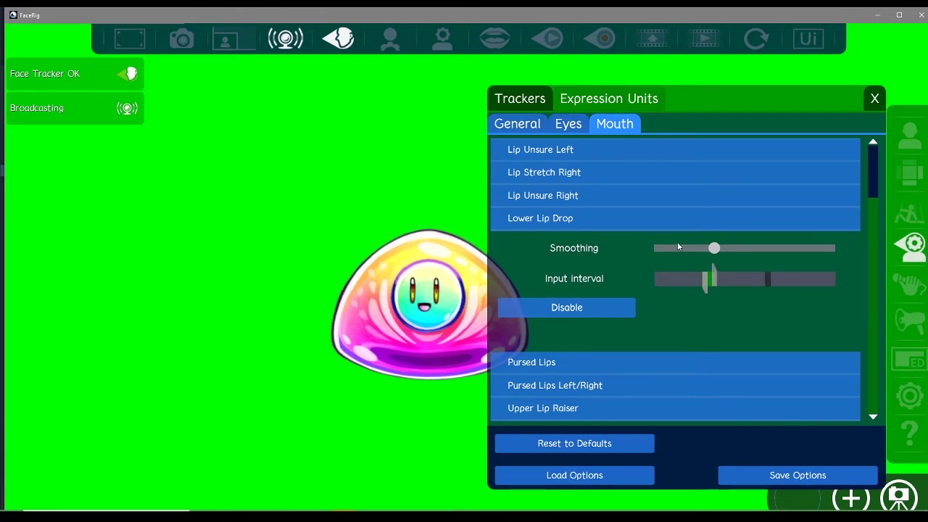
{"action": "left_click", "coordinate": [874, 100]}
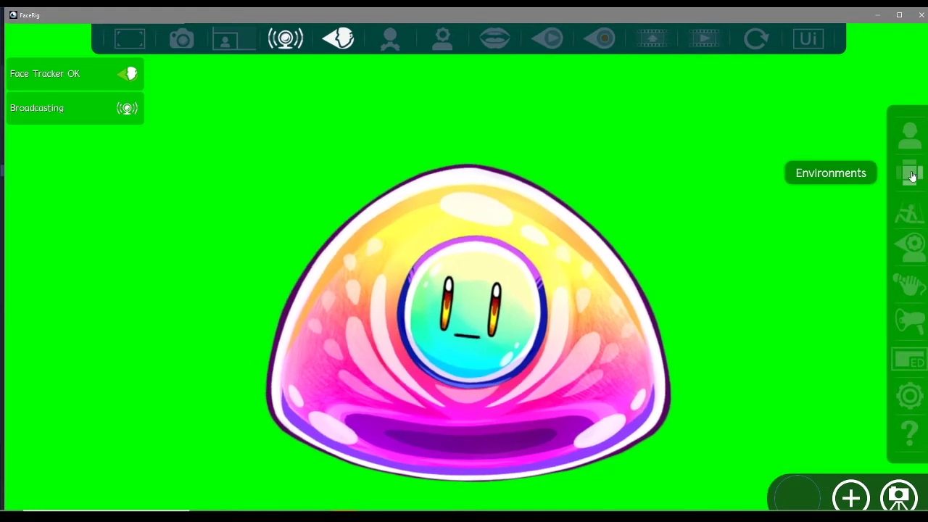
Step: Change the environment to the Toon Forest background and close the environment gallery
{"action": "left_click", "coordinate": [911, 177]}
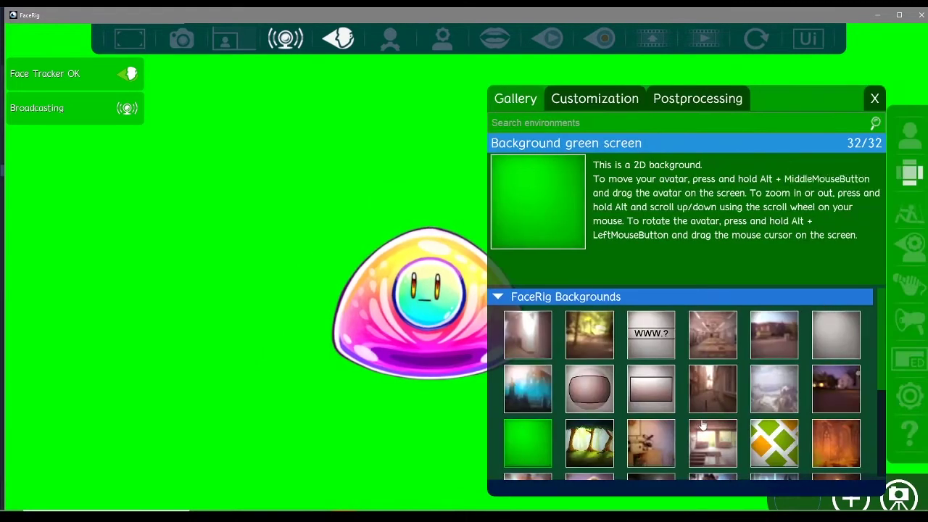
{"action": "scroll", "coordinate": [638, 419], "scroll_direction": "down", "scroll_amount": 1}
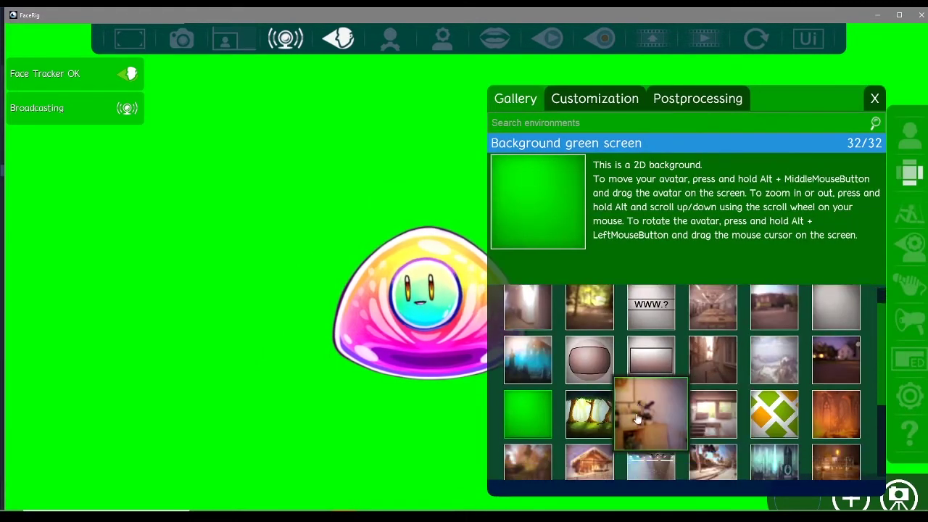
{"action": "left_click", "coordinate": [591, 411]}
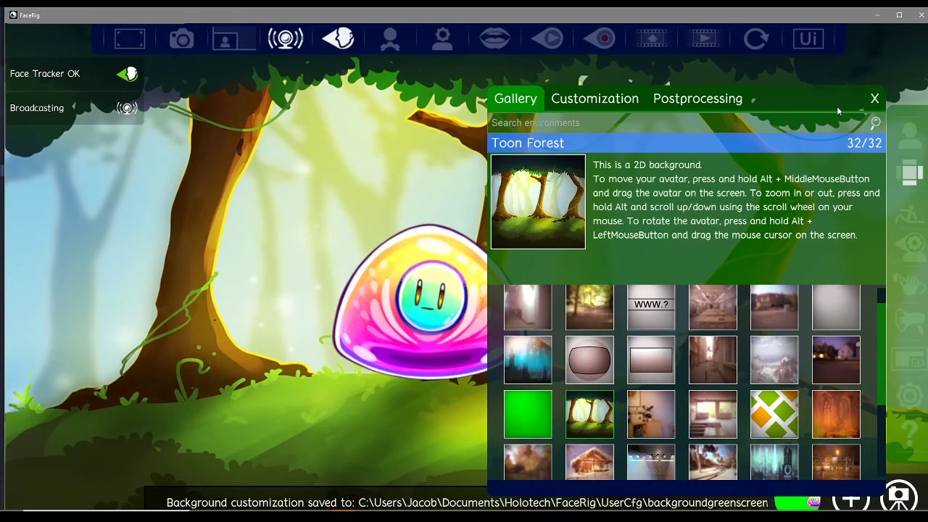
{"action": "left_click", "coordinate": [875, 100]}
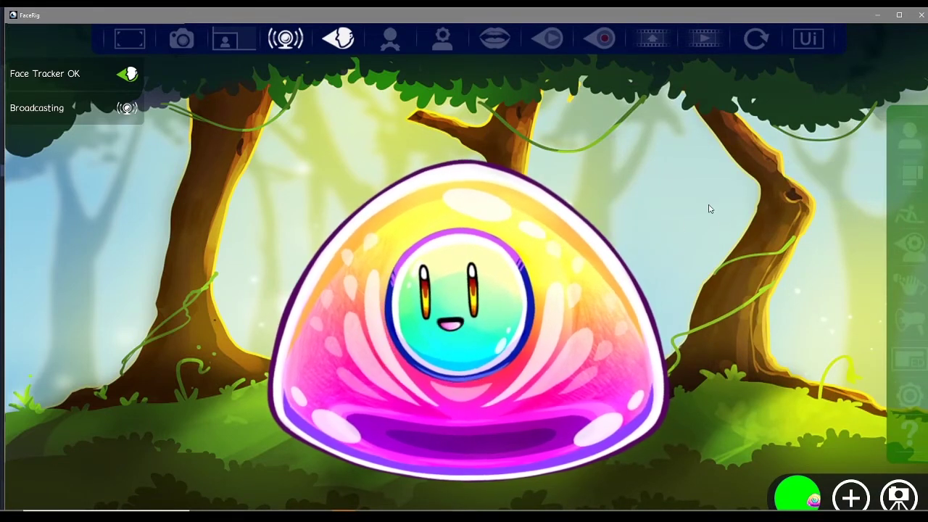
Step: Replace the environment with the Cemetery background and close the environment gallery
{"action": "left_click", "coordinate": [910, 172]}
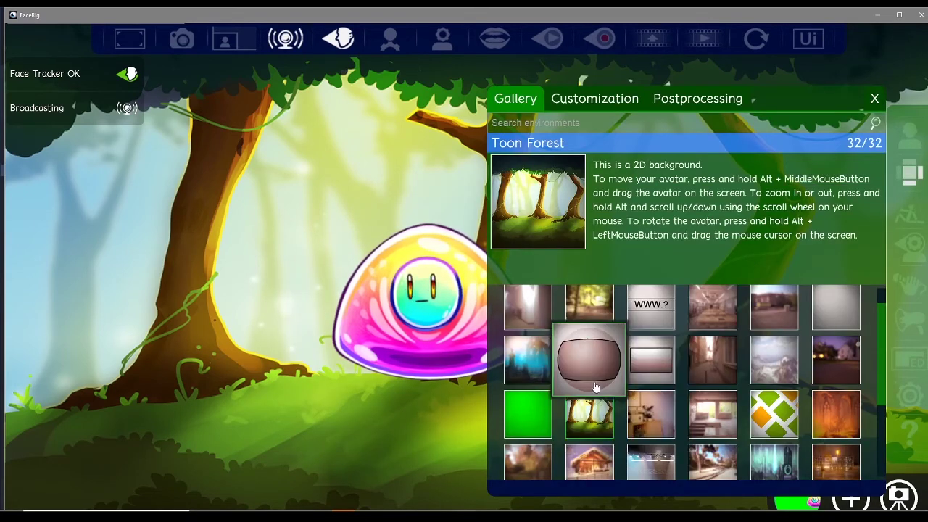
{"action": "scroll", "coordinate": [712, 353], "scroll_direction": "down", "scroll_amount": 1}
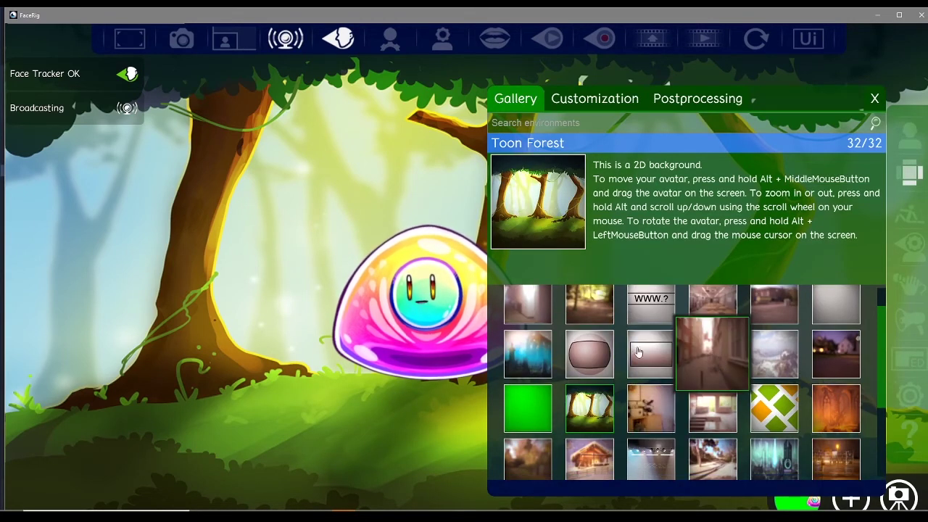
{"action": "left_click", "coordinate": [533, 352]}
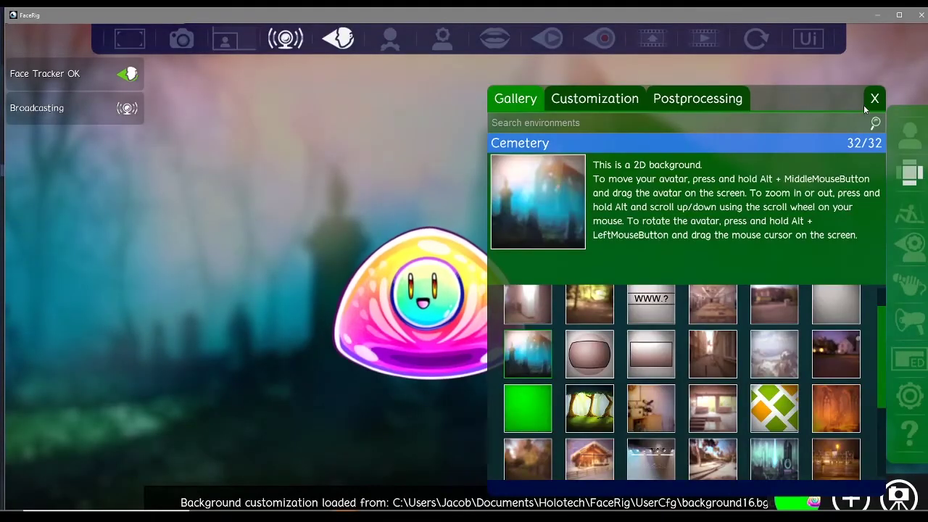
{"action": "left_click", "coordinate": [874, 98]}
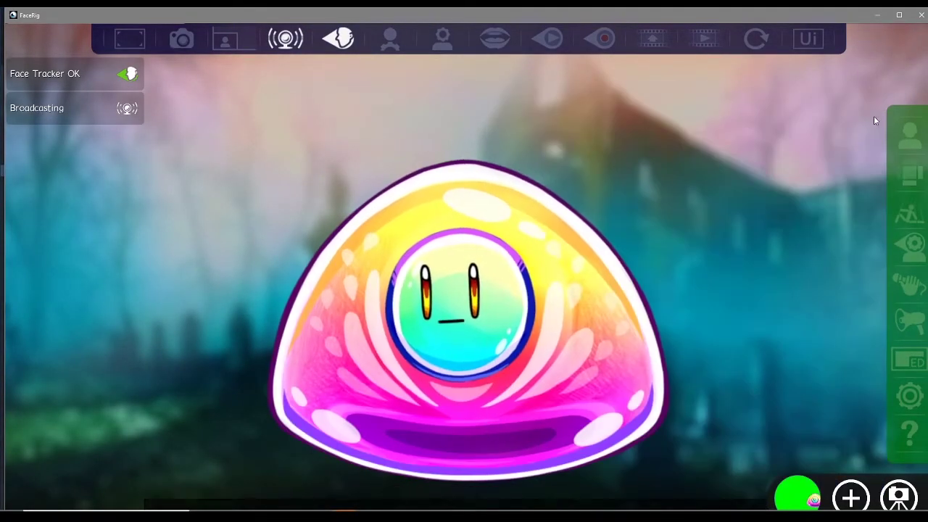
Step: Set the environment back to Background green screen and close the environment gallery
{"action": "left_click", "coordinate": [910, 174]}
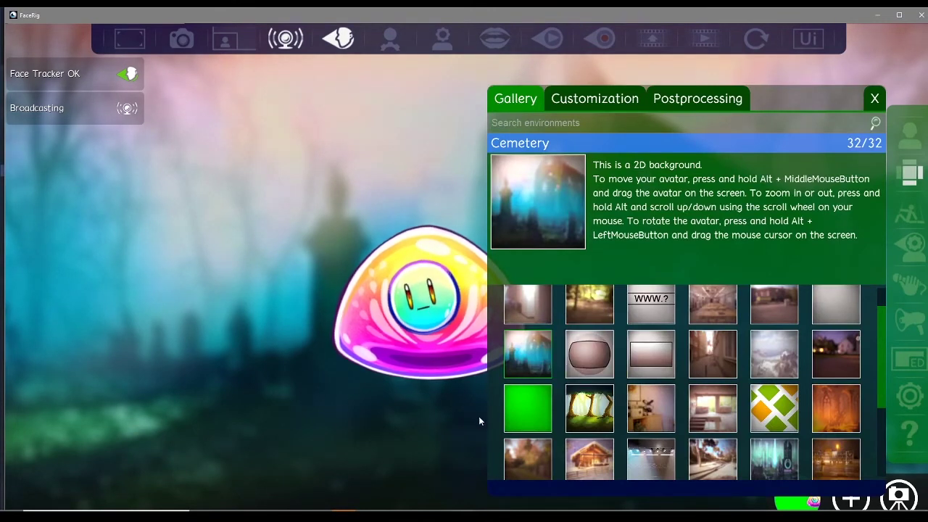
{"action": "left_click", "coordinate": [527, 420]}
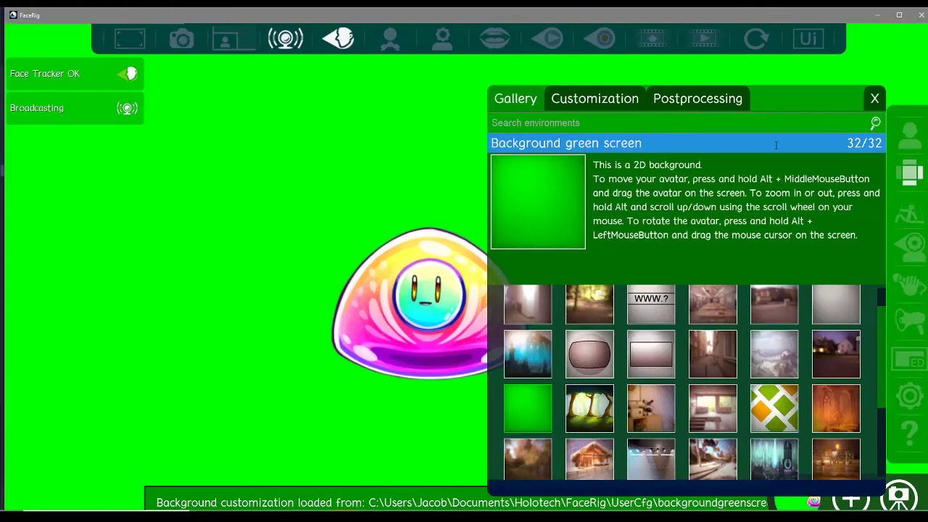
{"action": "left_click", "coordinate": [874, 99]}
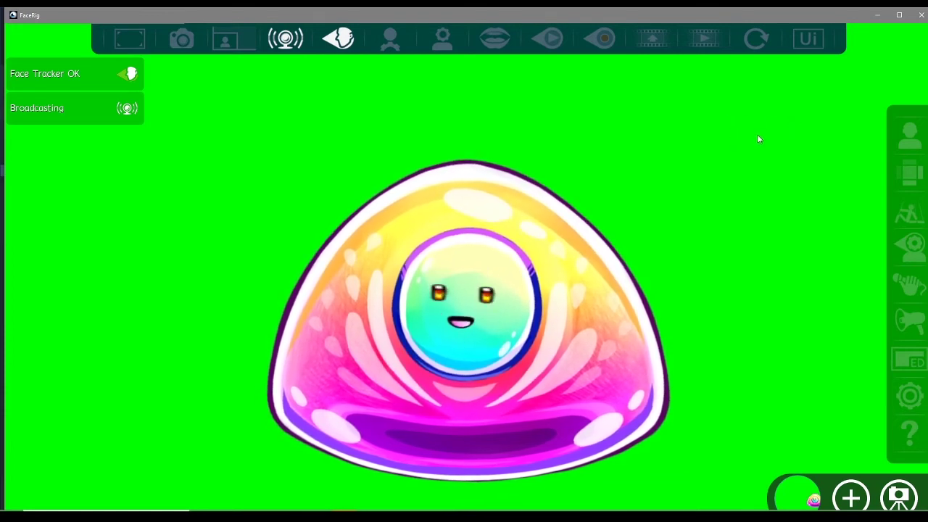
Step: Turn on audio-based lip sync for the avatar
{"action": "key", "text": "ctrl+shift+l"}
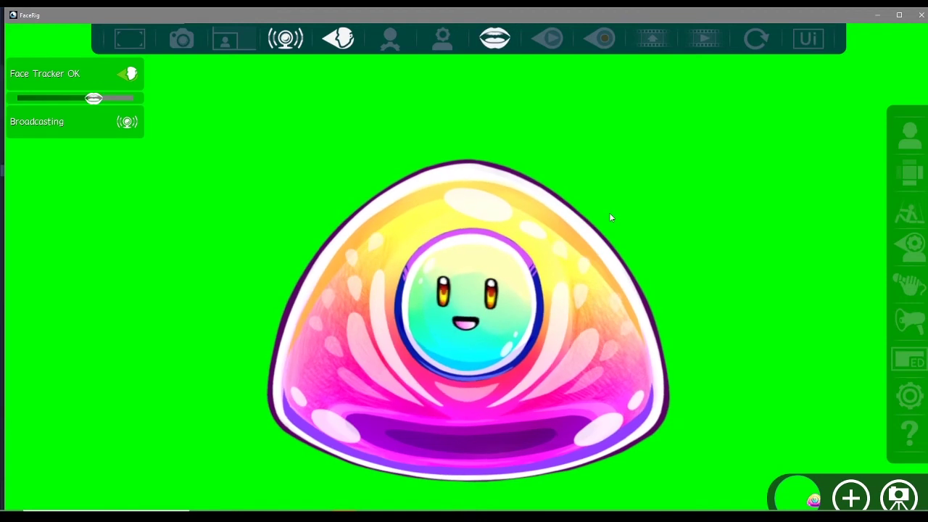